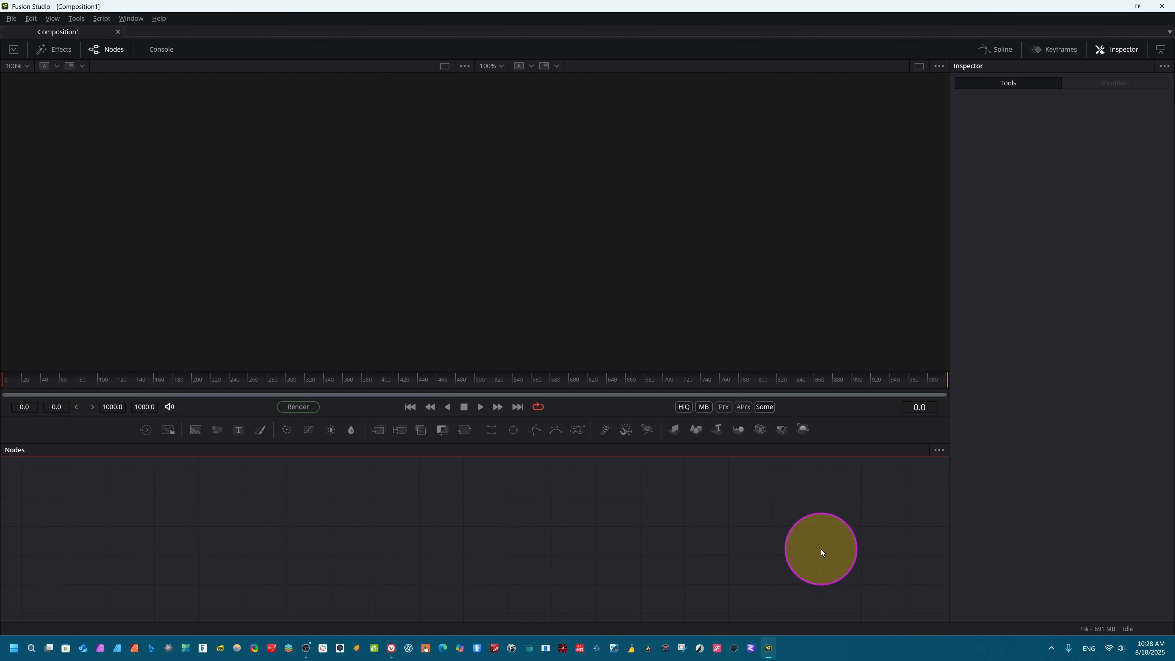
# Step: Import the zigzag road image from the Software Media Explore folder into the node graph and show it in the first viewer
pyautogui.press('super+e')
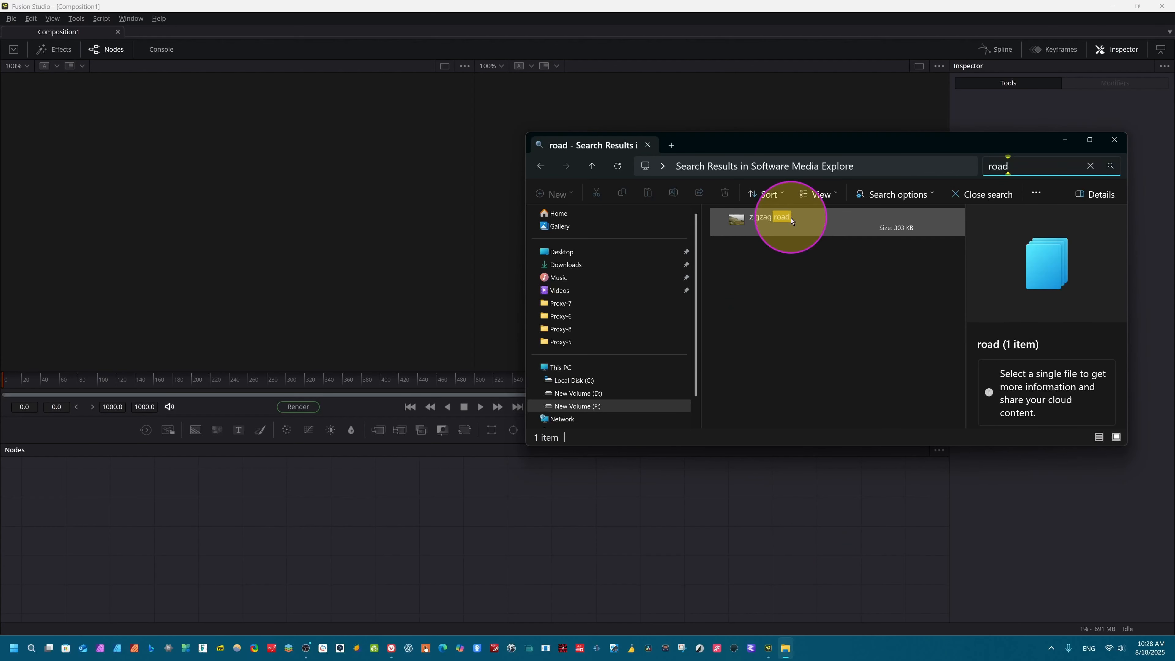
pyautogui.click(801, 218)
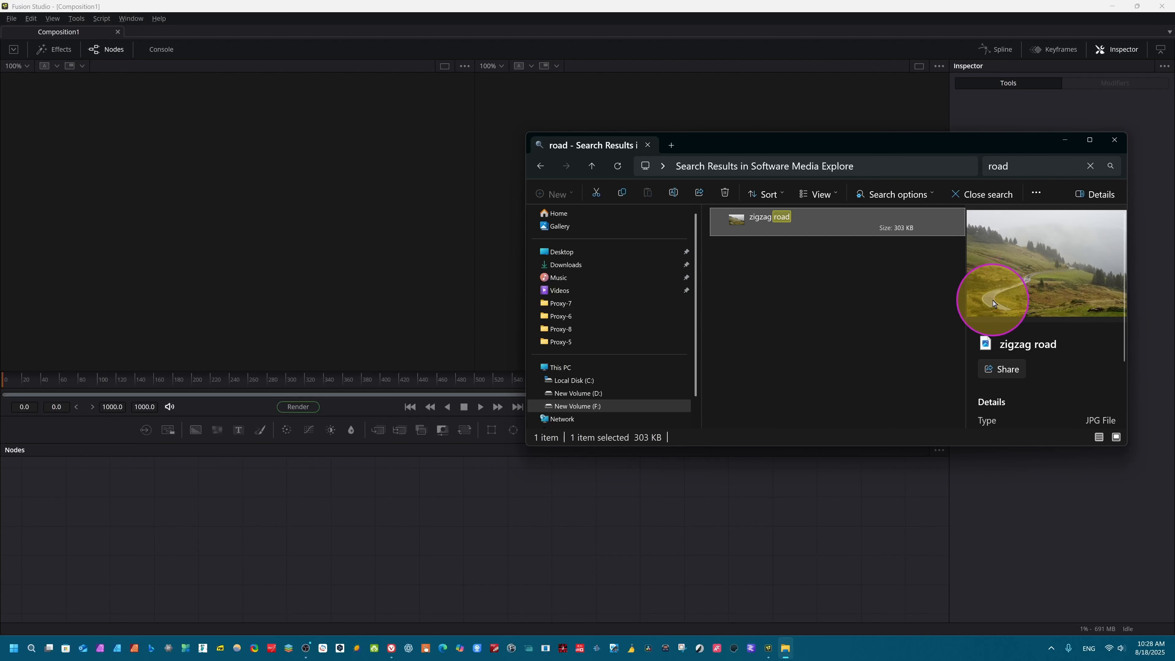
pyautogui.moveTo(787, 233); pyautogui.dragTo(212, 560)
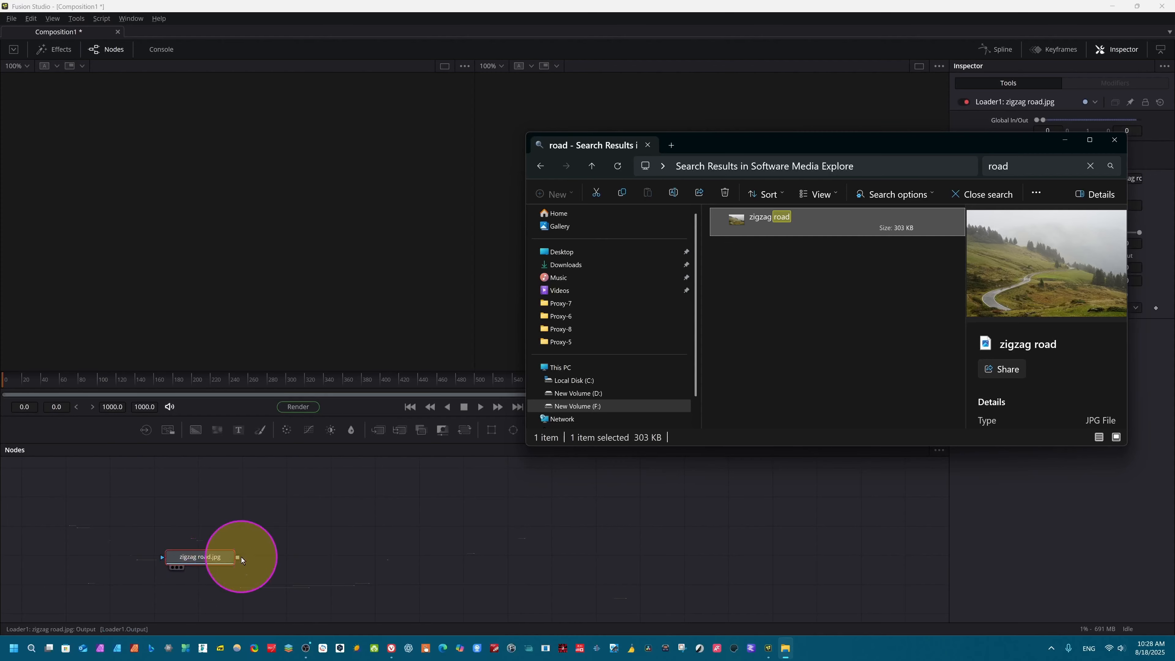
pyautogui.click(1114, 139)
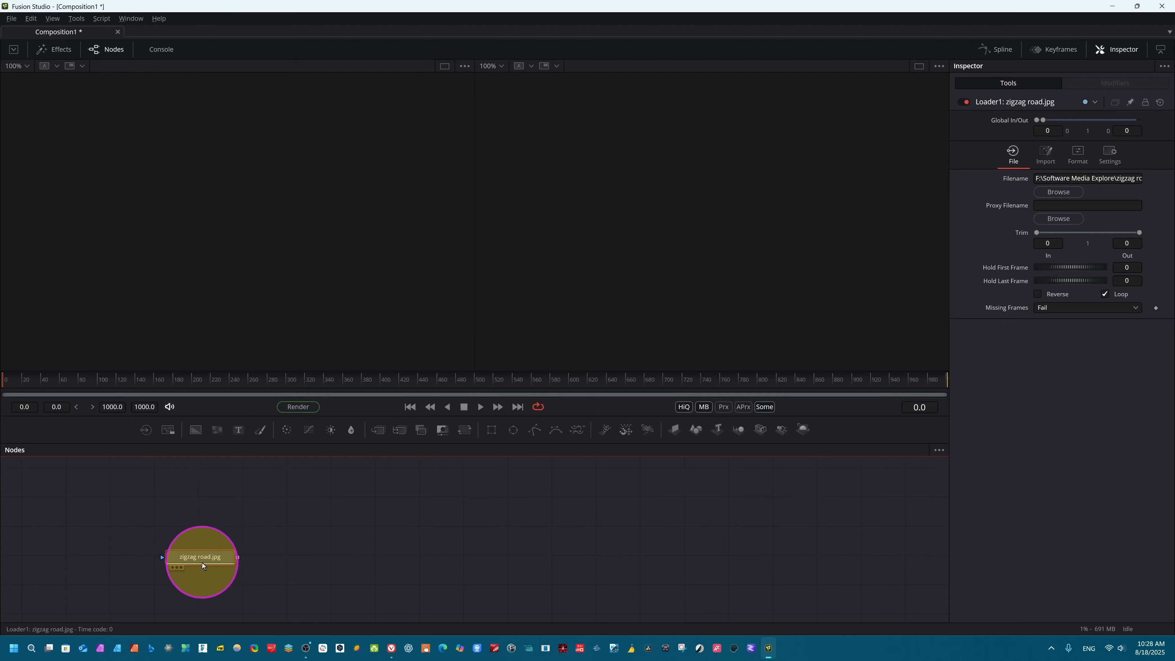
pyautogui.moveTo(203, 560); pyautogui.dragTo(205, 529)
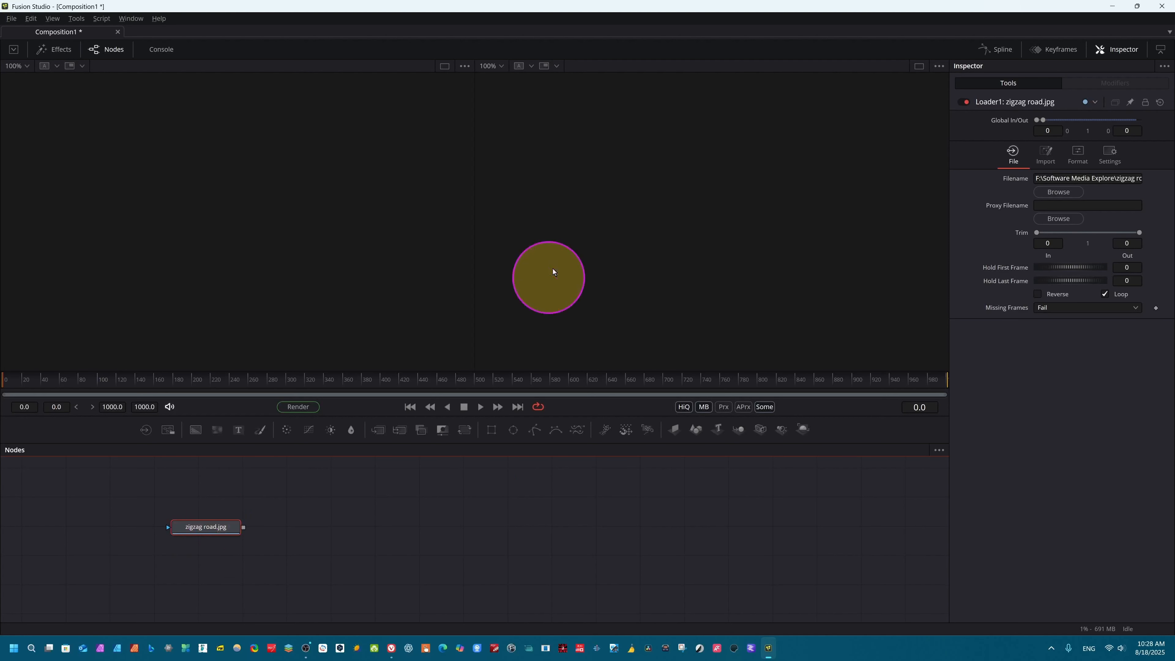
pyautogui.click(177, 538)
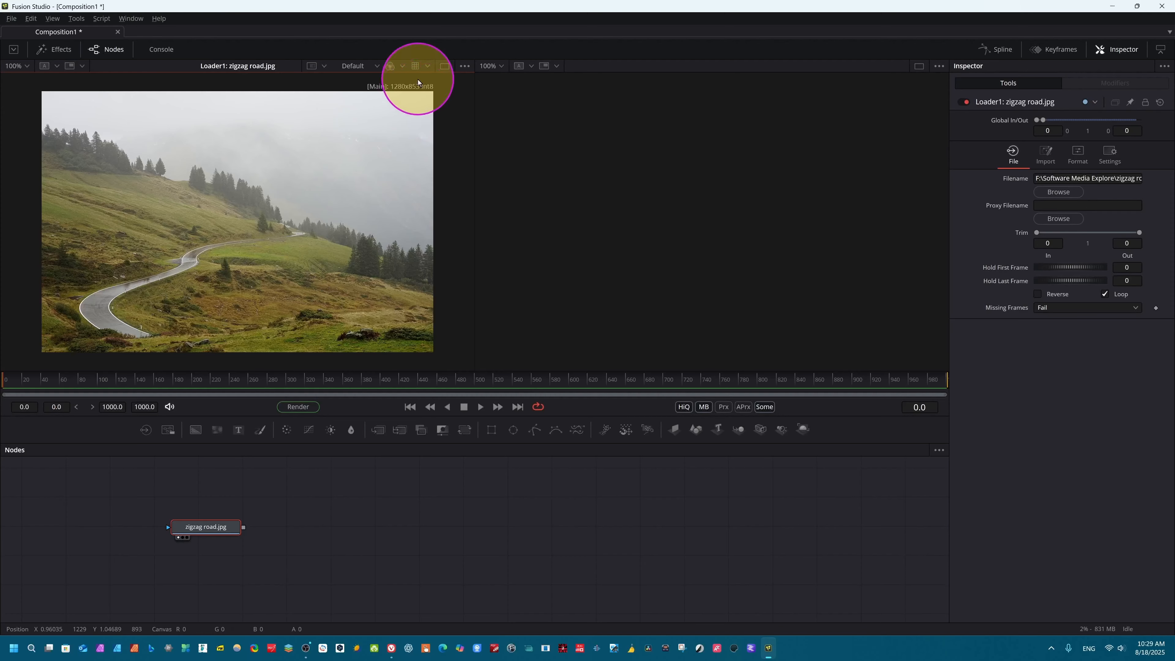
# Step: Check the composition's frame format preferences and the available default formats, and save with HD 1080 kept
pyautogui.click(10, 18)
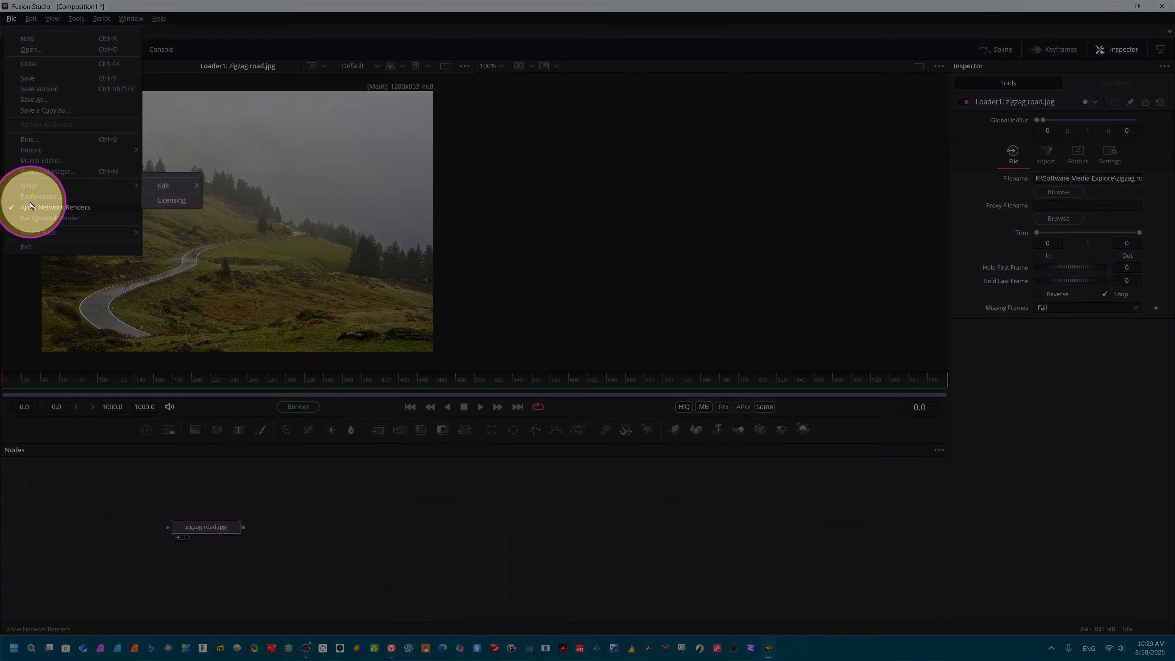
pyautogui.click(42, 196)
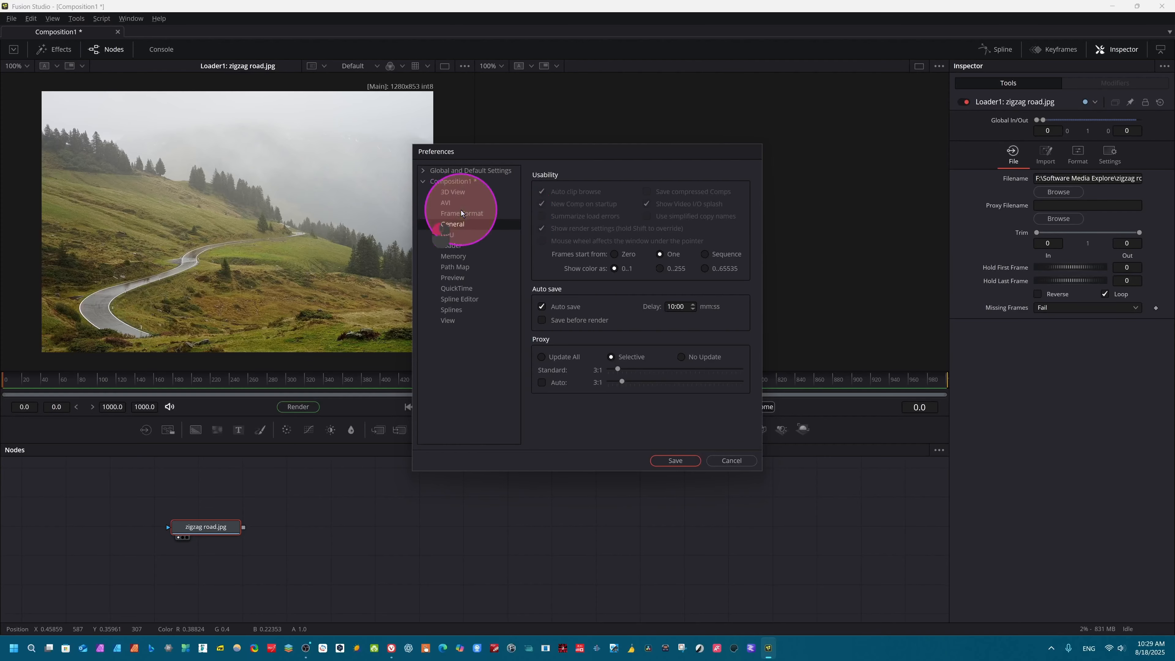
pyautogui.click(452, 212)
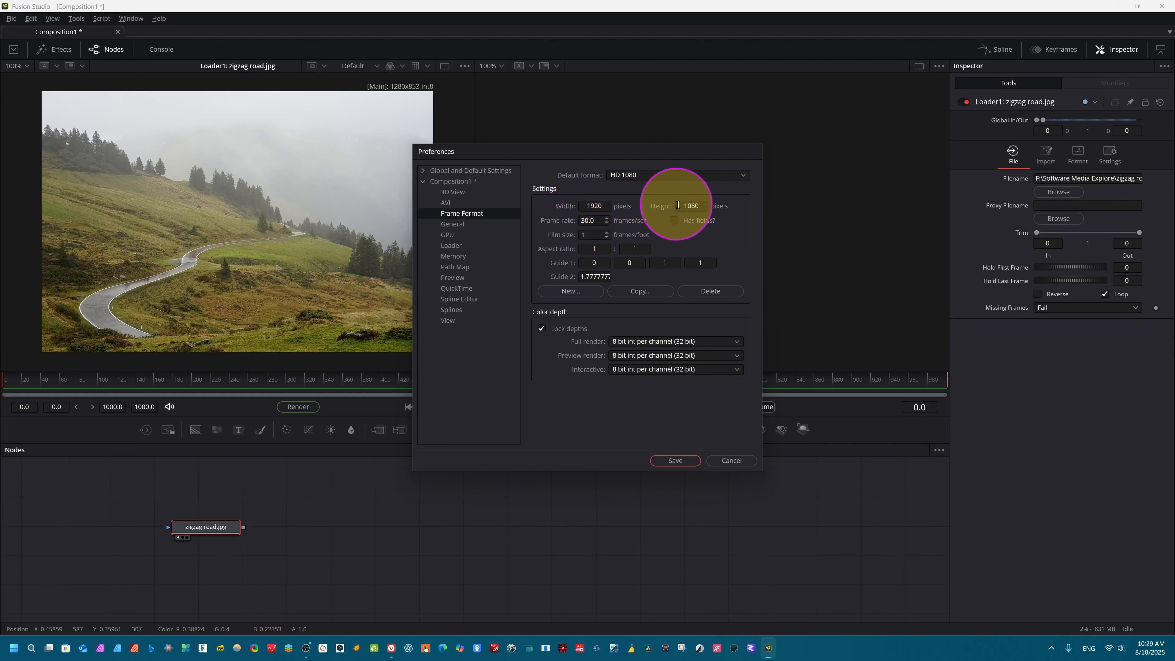
pyautogui.click(735, 175)
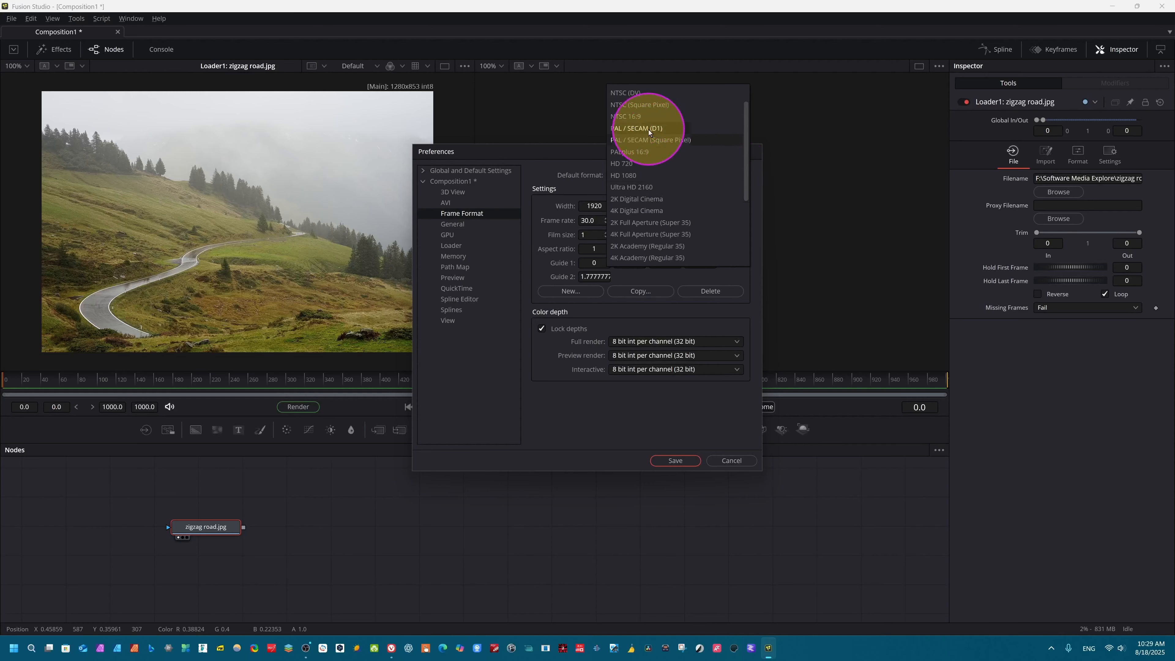
pyautogui.click(523, 276)
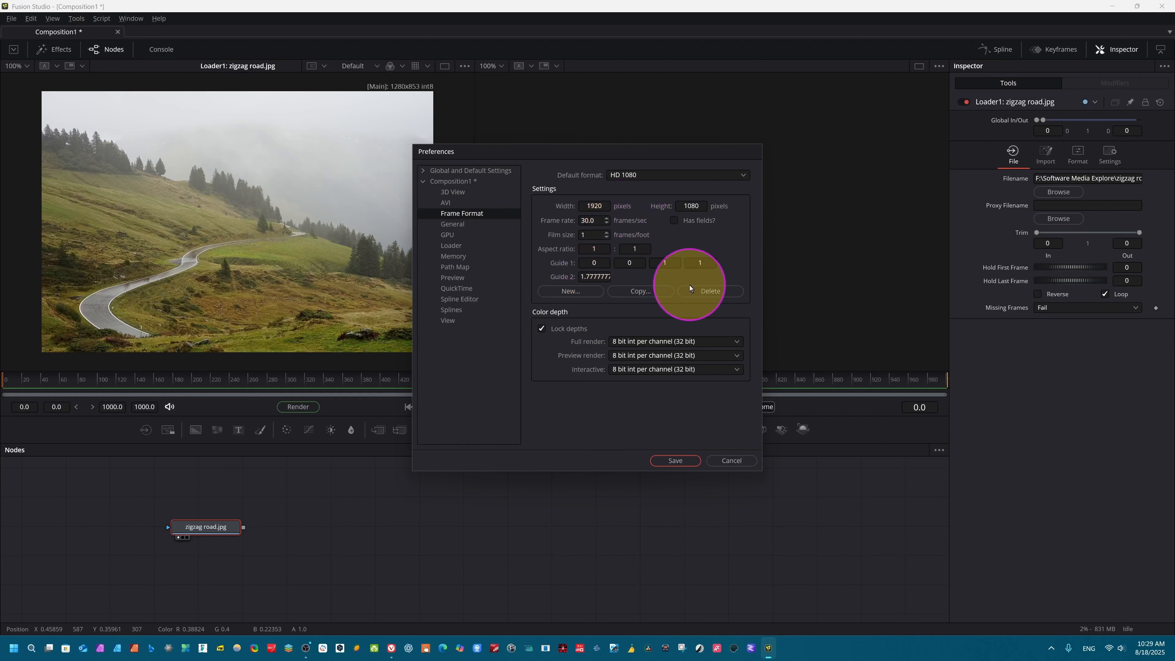
pyautogui.click(673, 461)
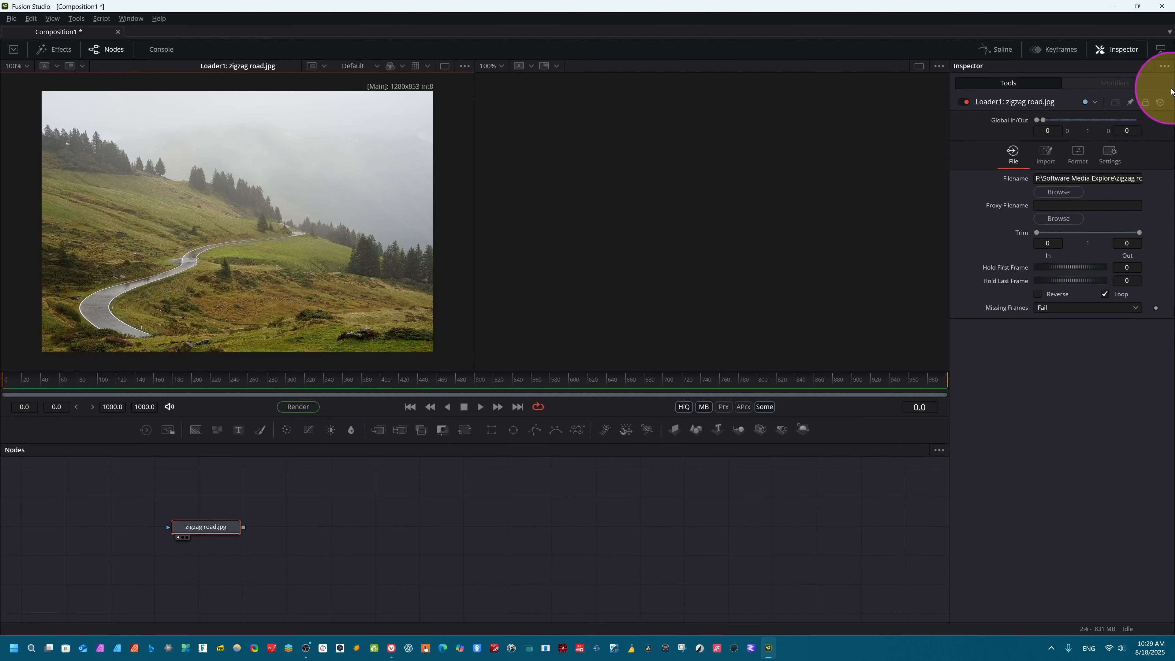
# Step: Add a Background node, merge the zigzag road image over it, and space out the nodes
pyautogui.moveTo(192, 530); pyautogui.dragTo(265, 524)
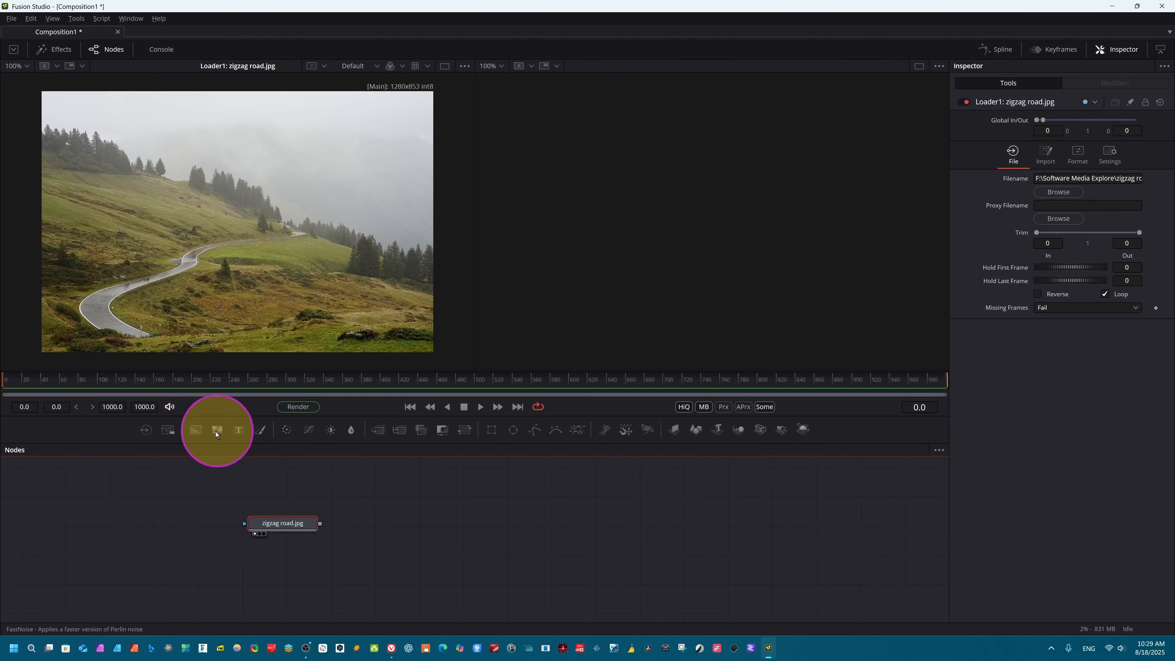
pyautogui.click(194, 430)
pyautogui.moveTo(292, 523); pyautogui.dragTo(368, 518)
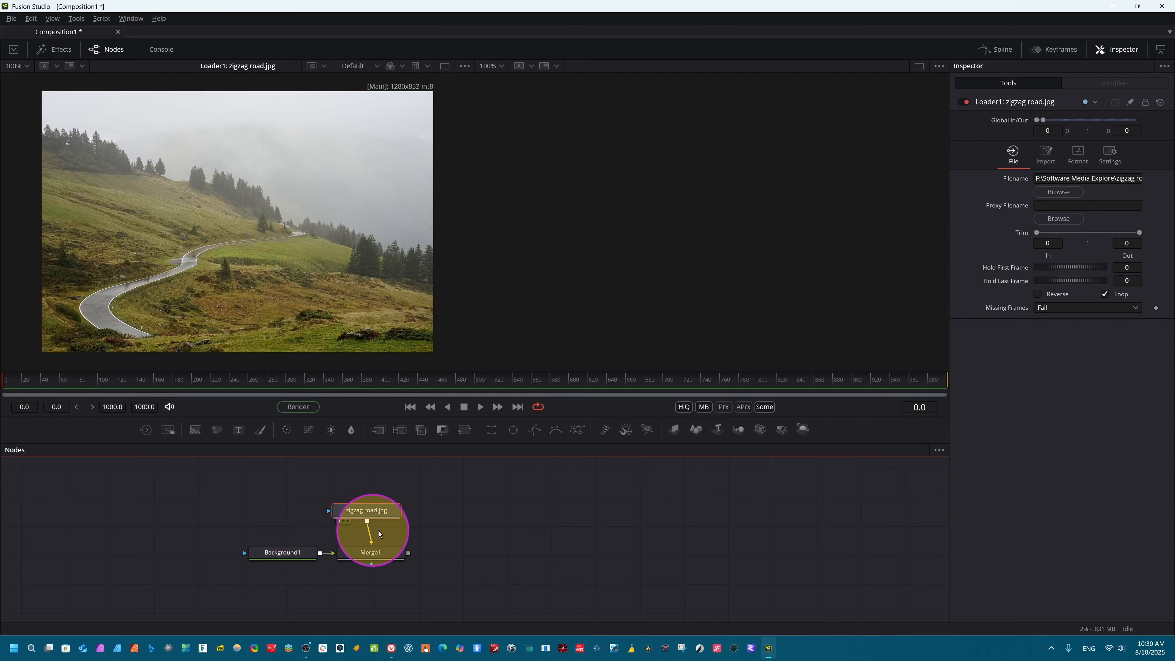
pyautogui.click(373, 557)
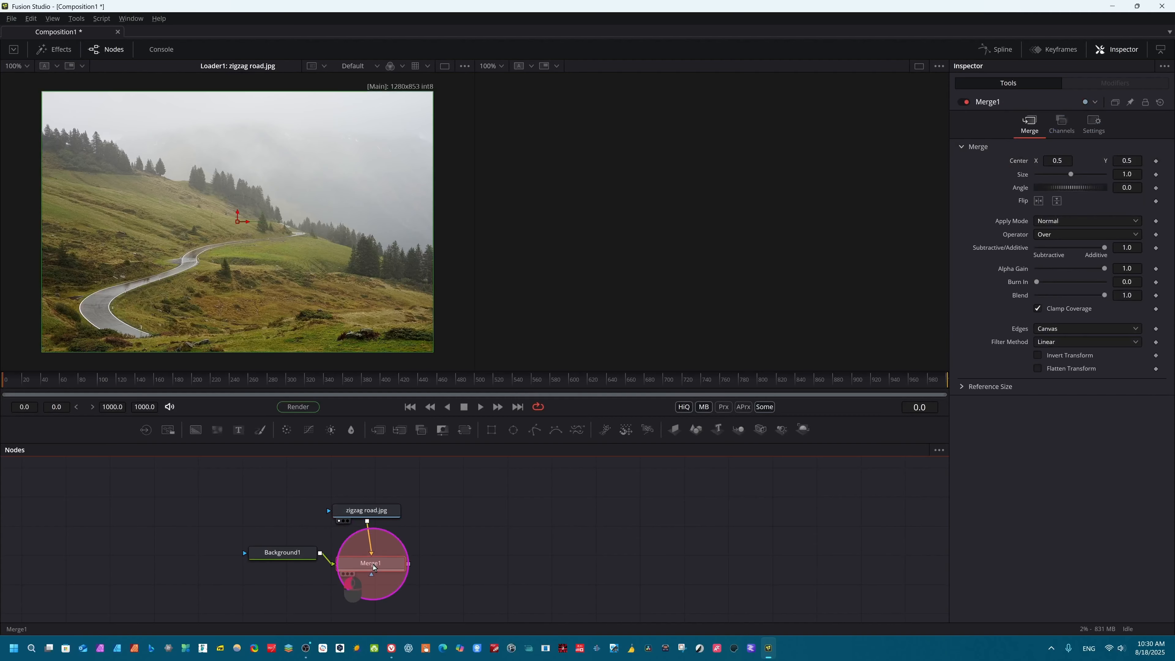
pyautogui.moveTo(282, 572); pyautogui.dragTo(274, 569)
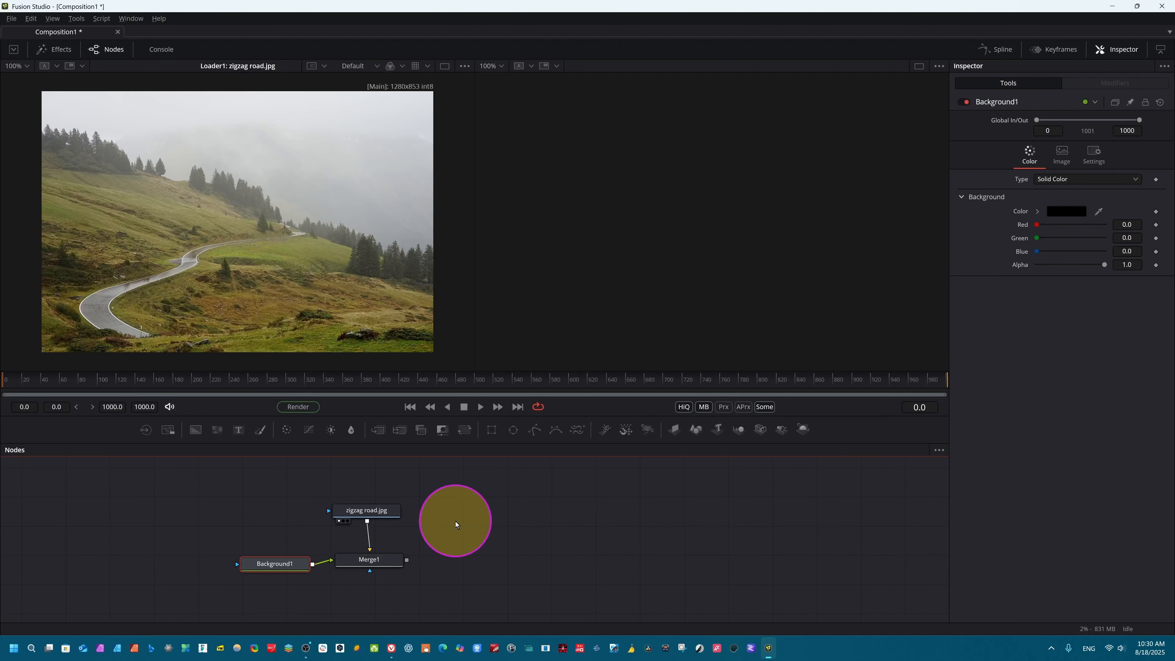
pyautogui.moveTo(274, 567); pyautogui.dragTo(247, 558)
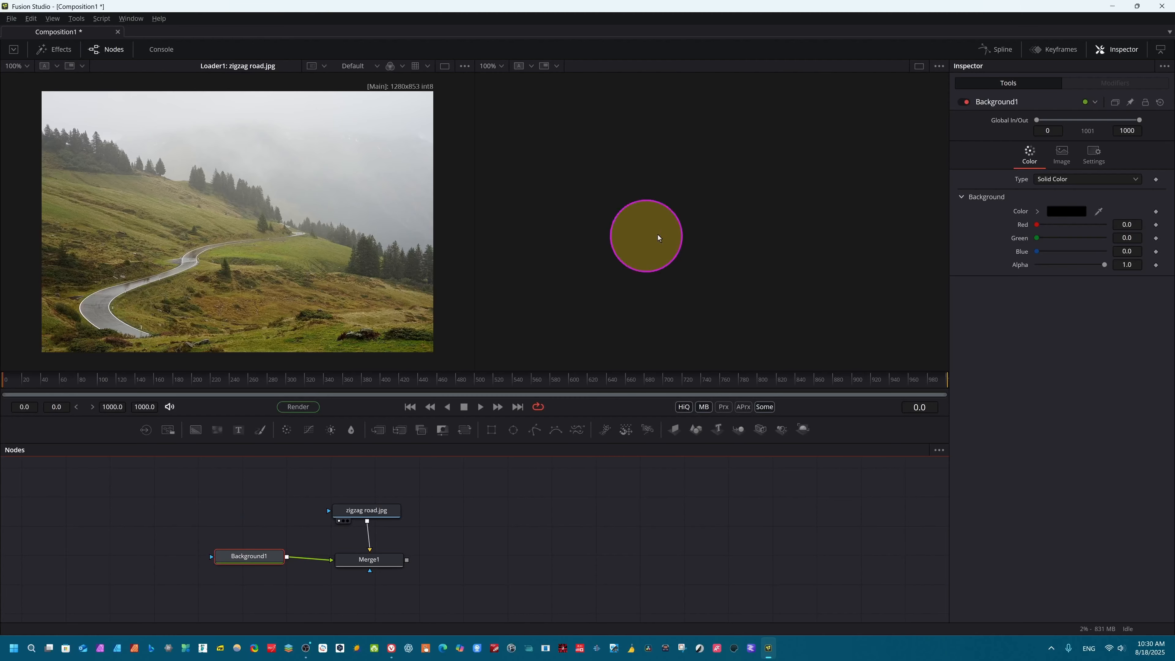
# Step: Review the frame size in the composition's frame format preferences again and save them
pyautogui.click(10, 18)
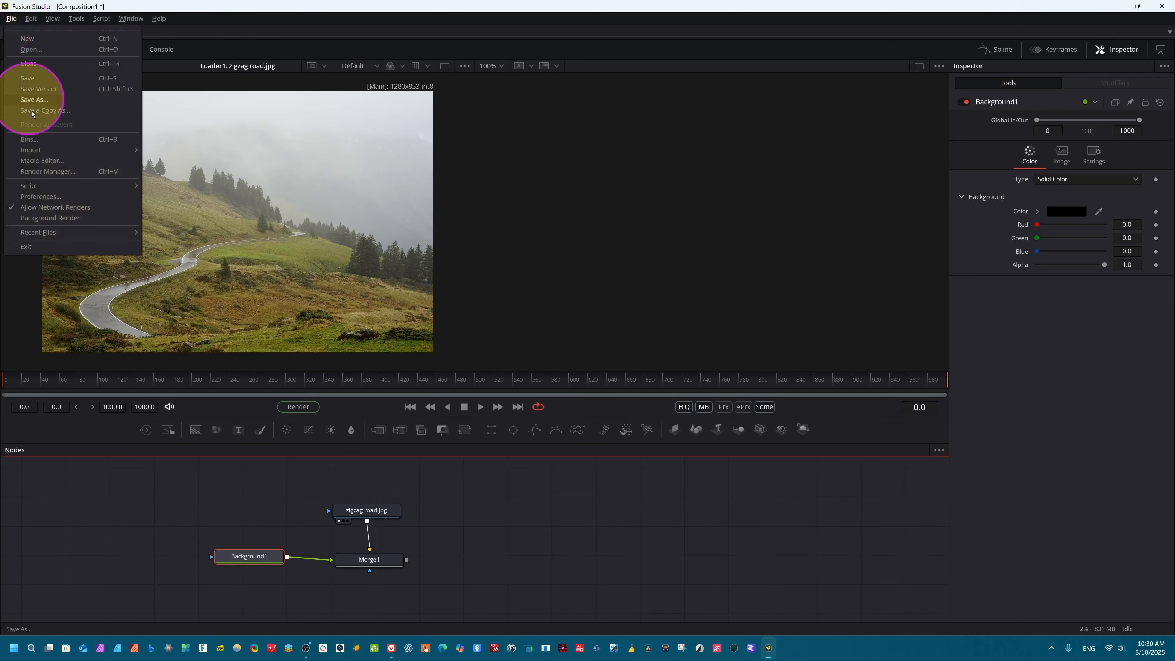
pyautogui.click(40, 197)
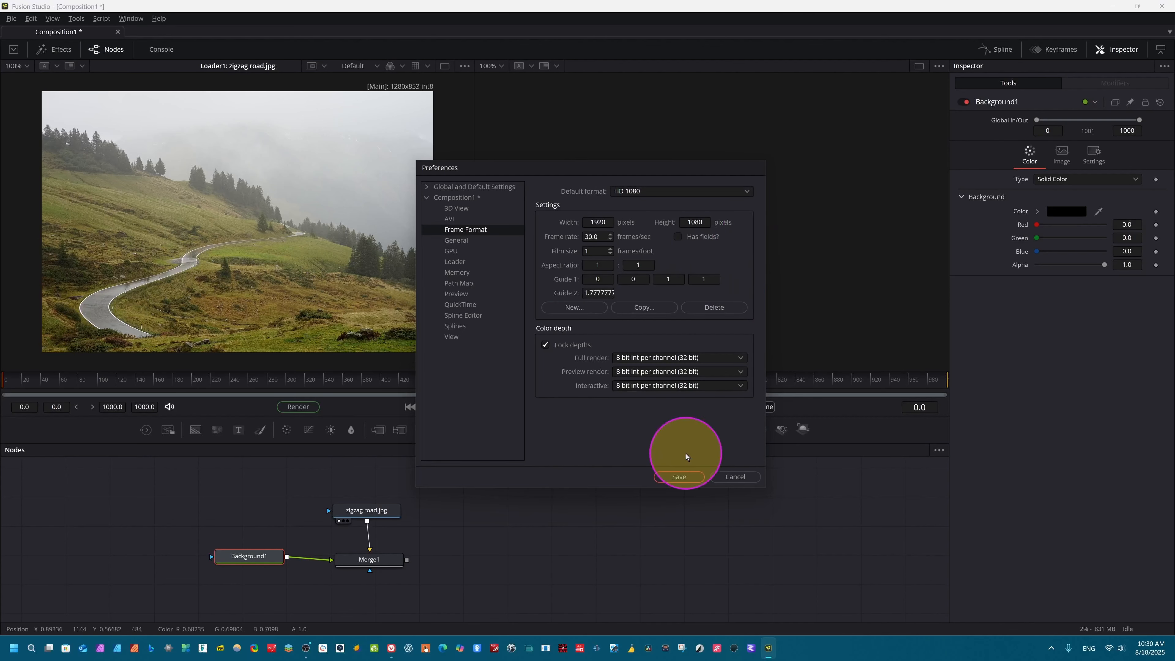
pyautogui.click(692, 476)
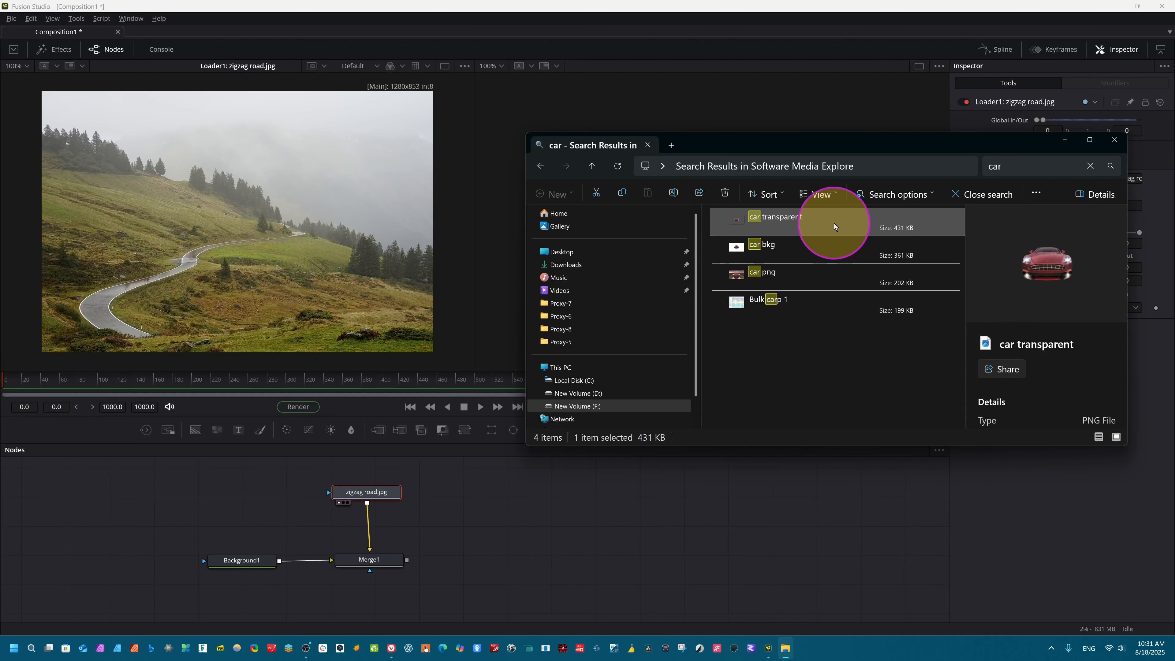
# Step: Import the car transparent image into the node graph and show it in the first viewer
pyautogui.moveTo(810, 235)
pyautogui.mouseDown()
pyautogui.moveTo(754, 280)
pyautogui.moveTo(806, 231)
pyautogui.mouseUp()
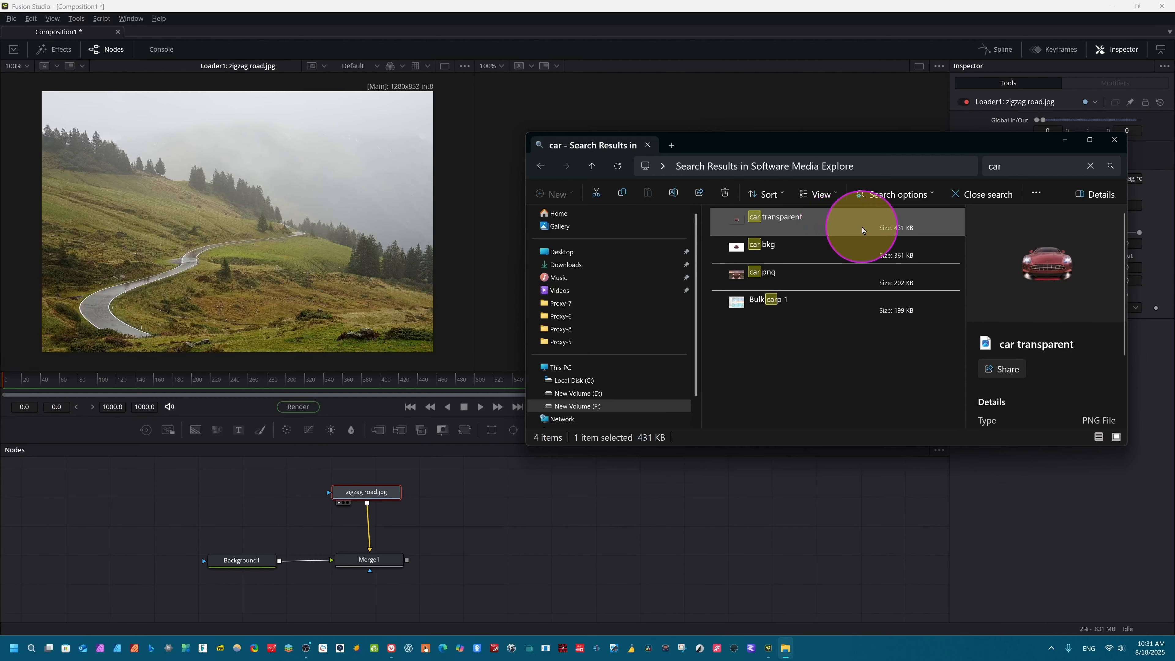
pyautogui.moveTo(832, 226); pyautogui.dragTo(500, 534)
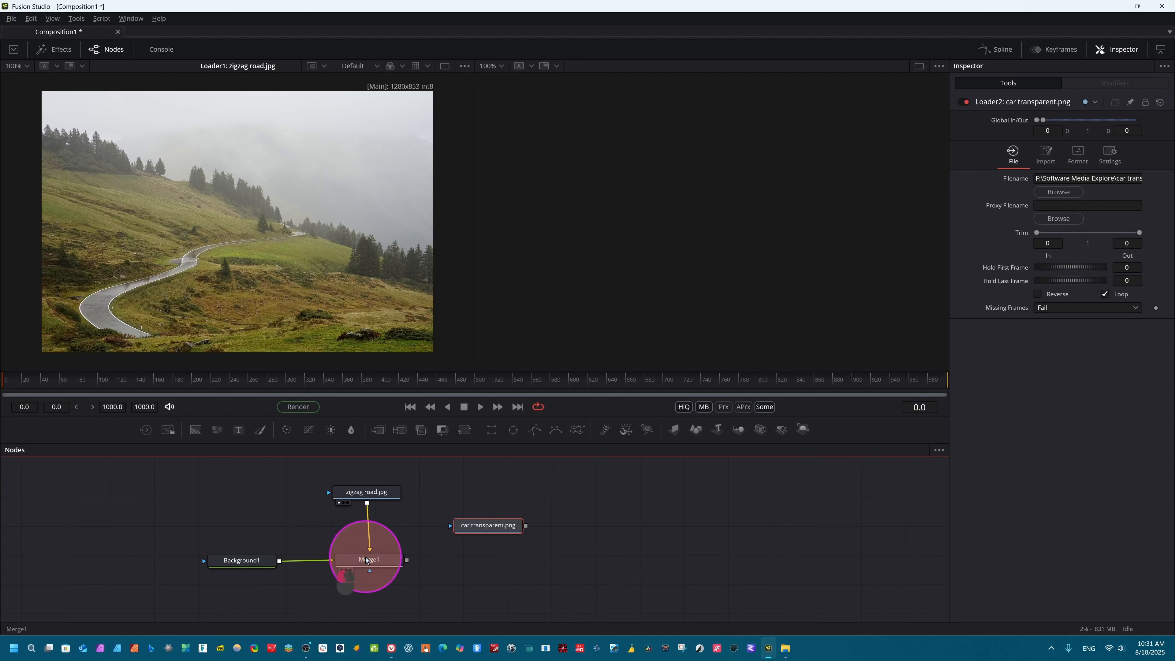
pyautogui.click(370, 567)
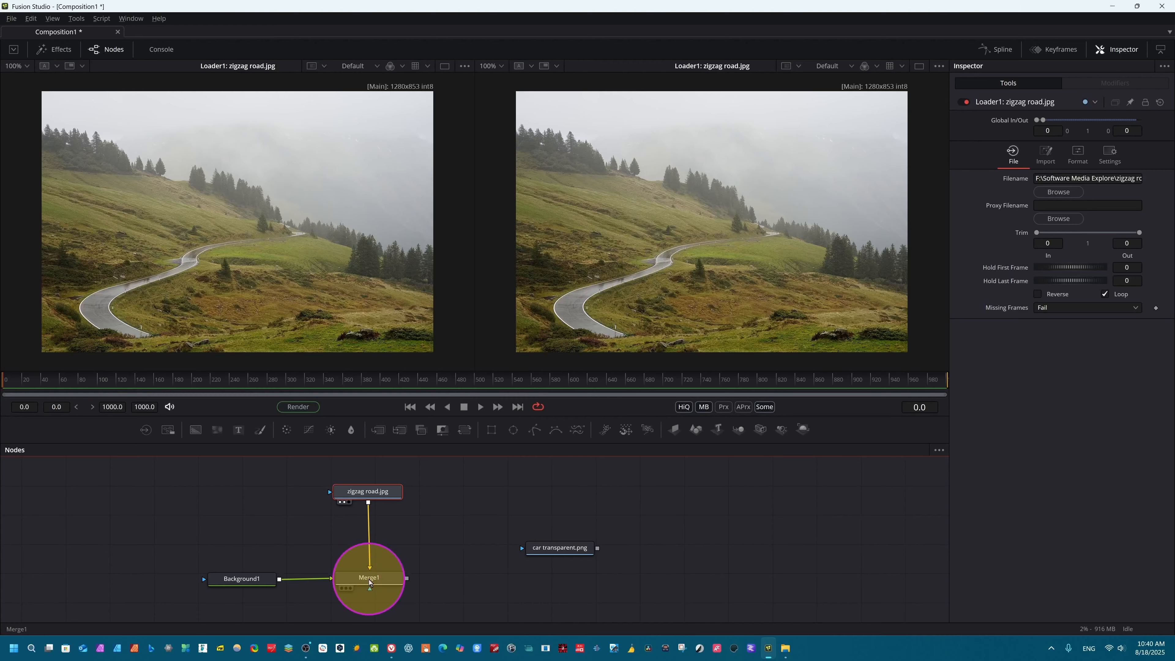
pyautogui.moveTo(369, 580)
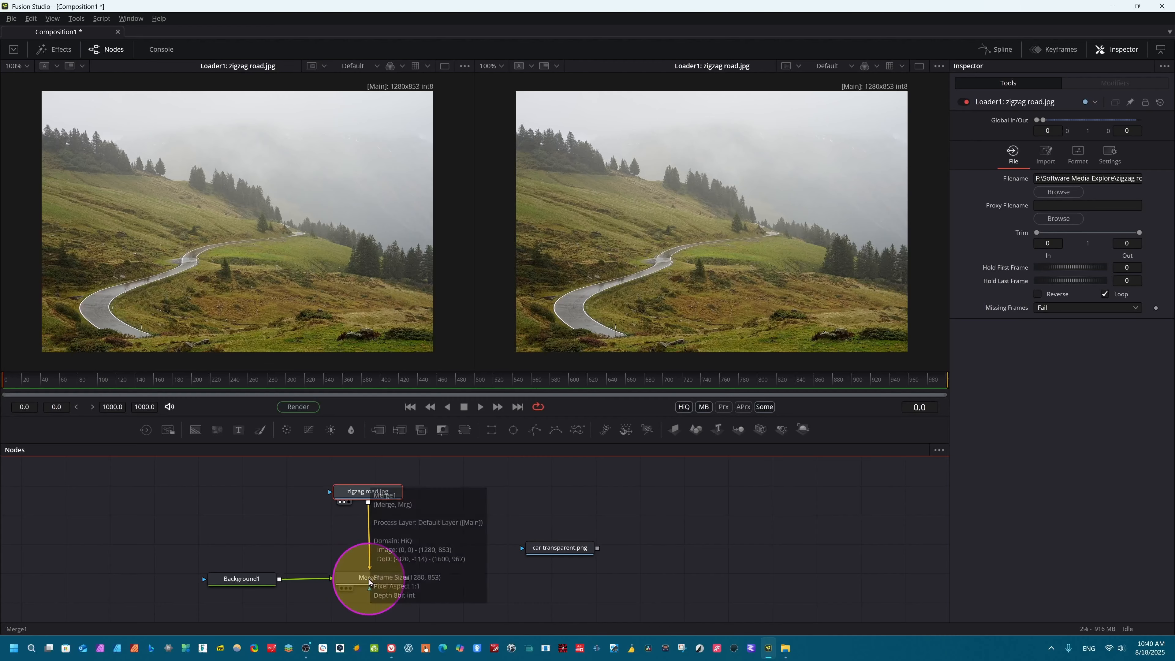
pyautogui.click(557, 550)
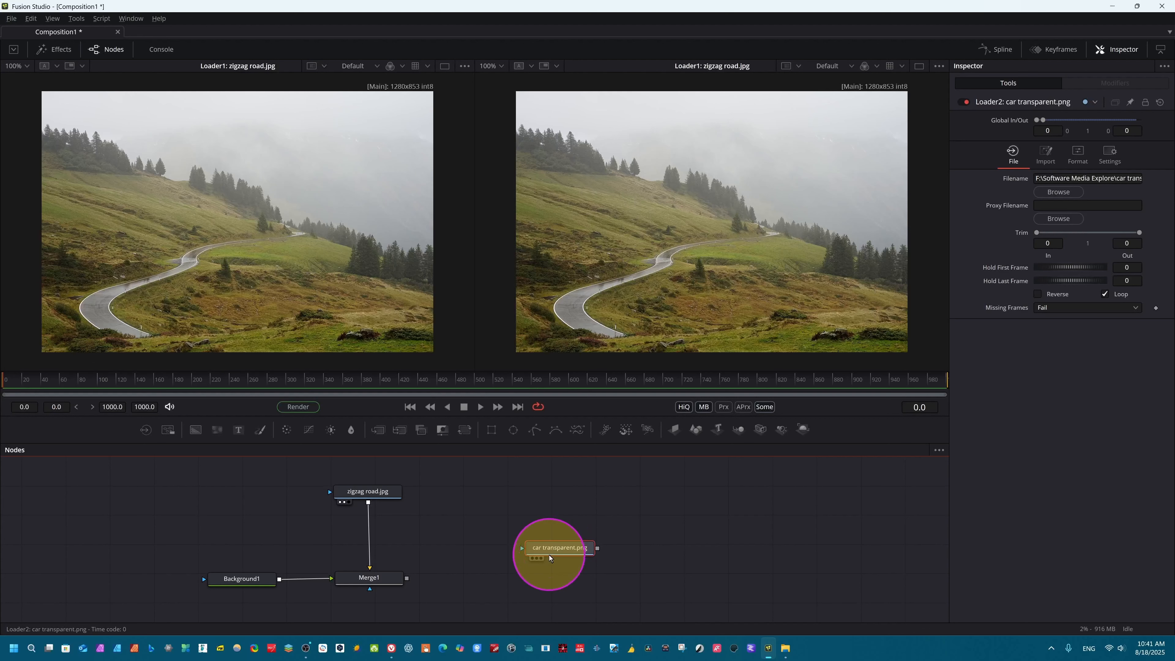
pyautogui.click(532, 558)
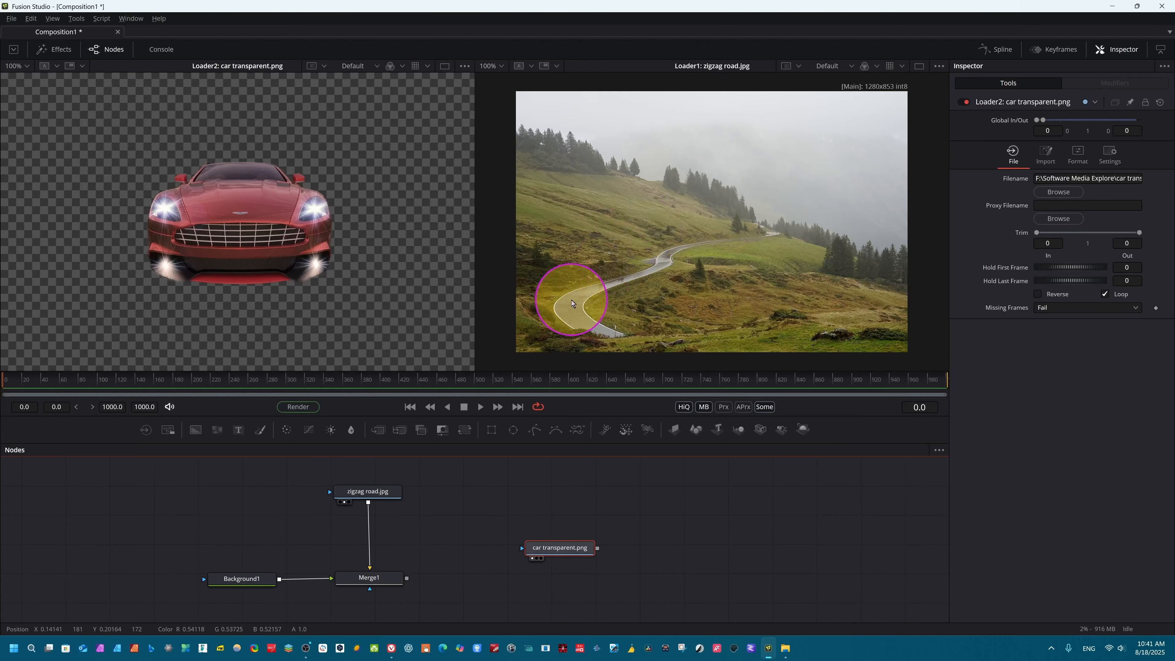
# Step: Try merging the car image into the connection between the zigzag road and Merge1, undo it, and move the car node clear
pyautogui.click(368, 493)
pyautogui.moveTo(368, 494); pyautogui.dragTo(372, 486)
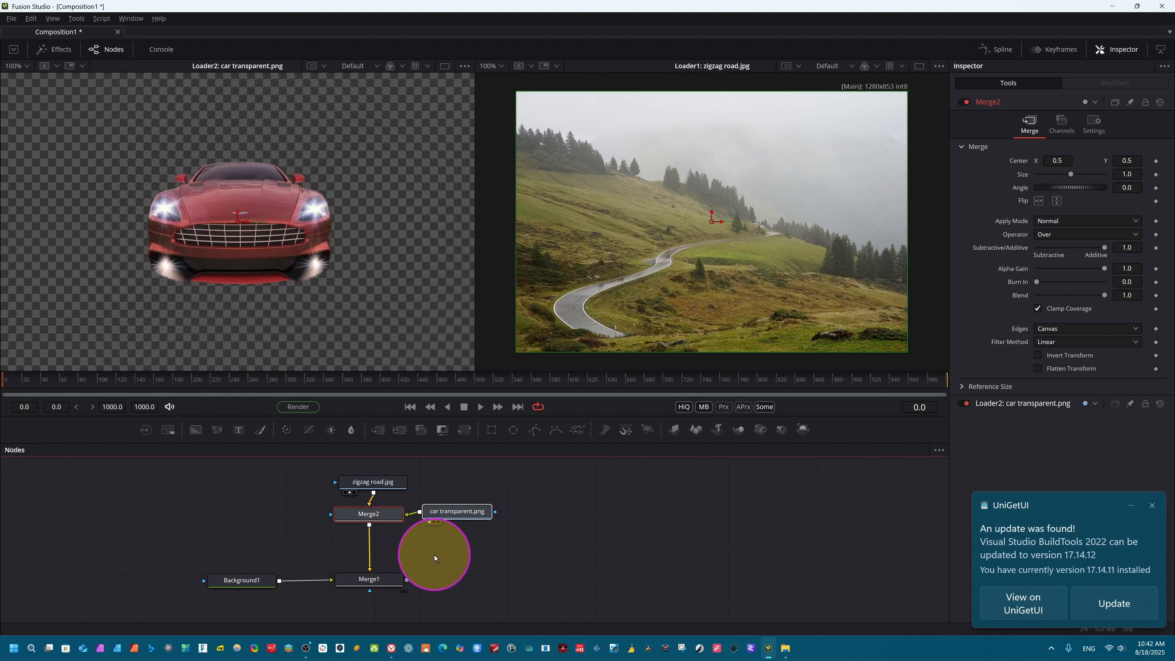
pyautogui.hotkey('ctrl', 'z')
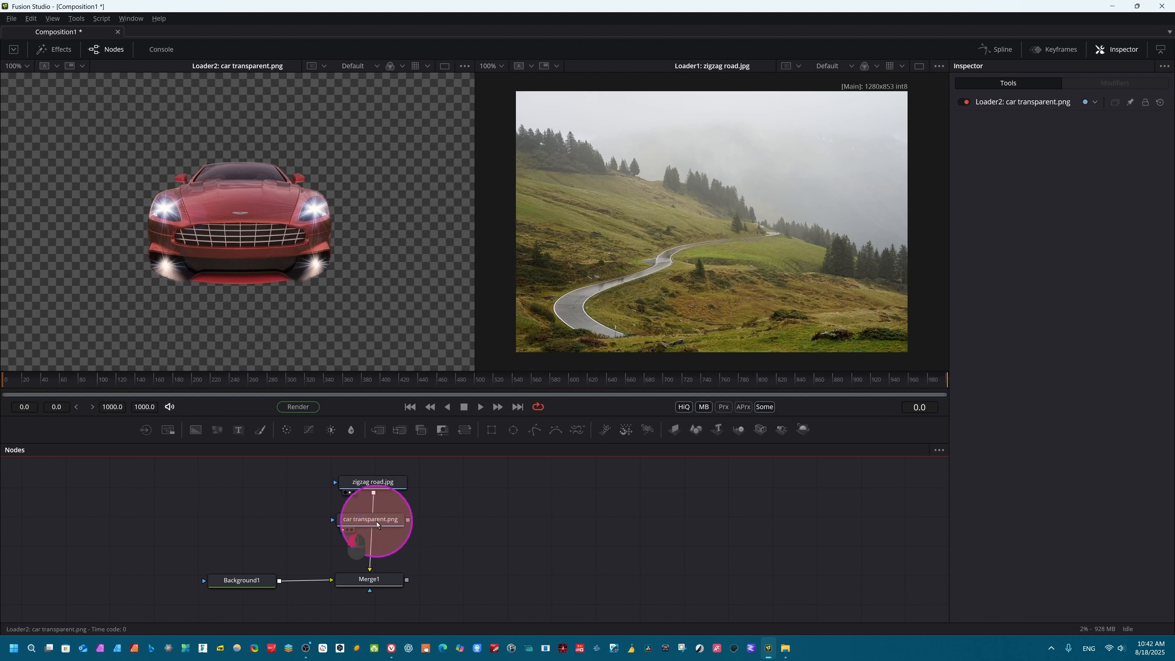
pyautogui.moveTo(368, 518); pyautogui.dragTo(456, 519)
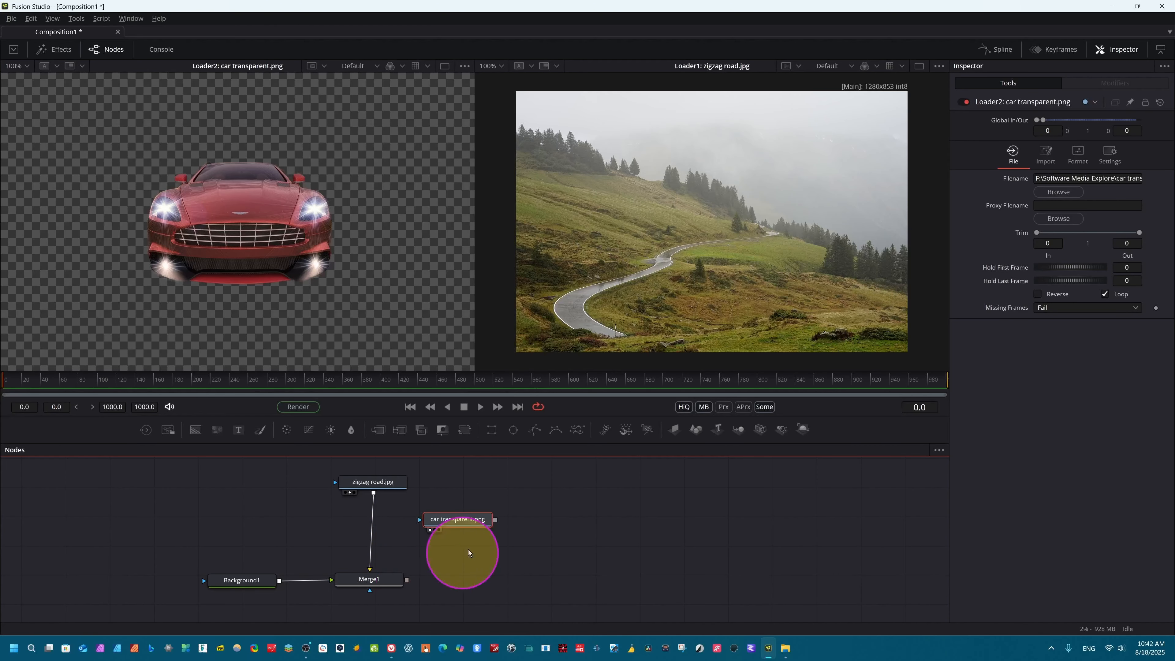
# Step: Insert the car transparent node into the connection between the zigzag road and Merge1 through a new merge node
pyautogui.click(364, 582)
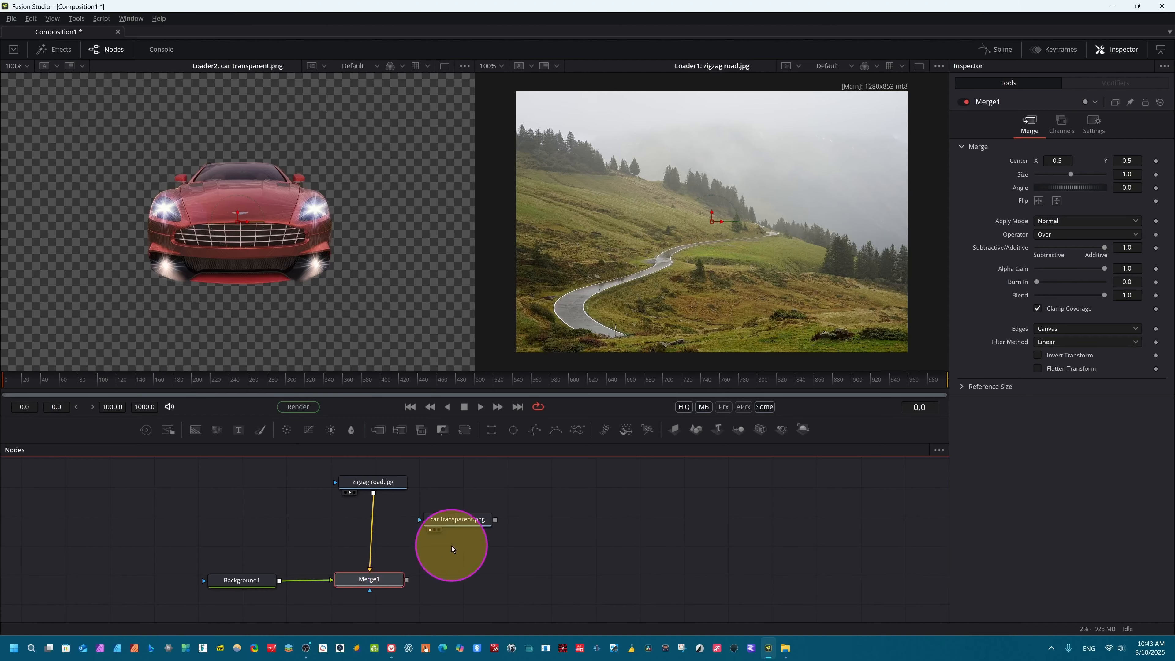
pyautogui.moveTo(471, 527); pyautogui.dragTo(375, 546)
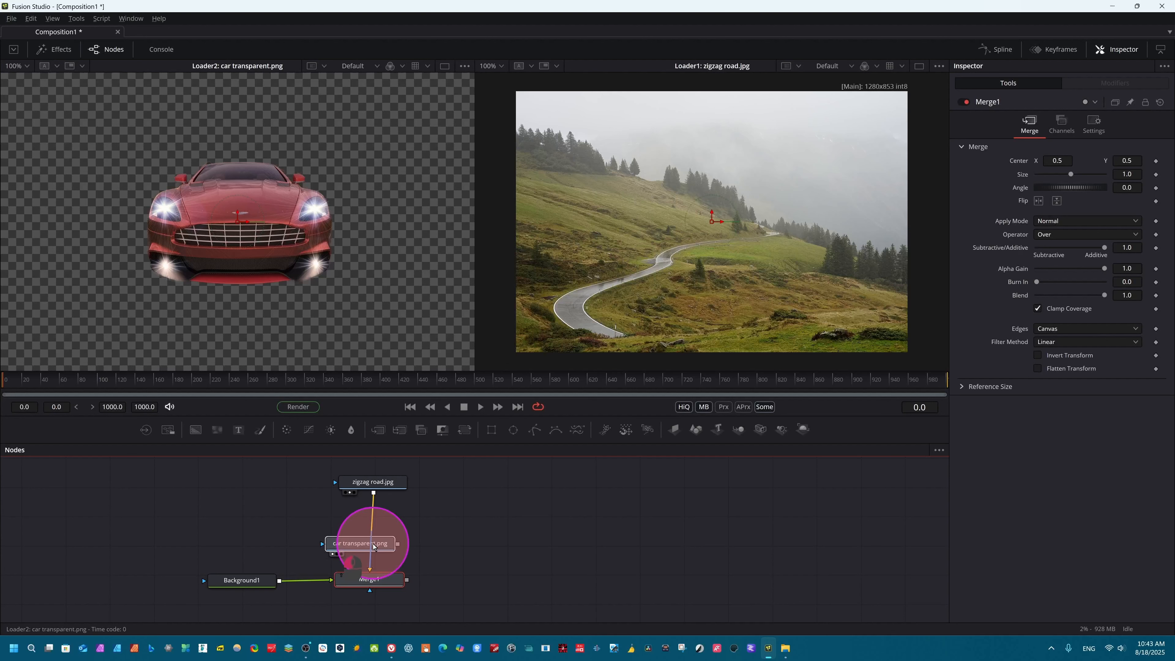
pyautogui.moveTo(369, 546); pyautogui.dragTo(369, 547)
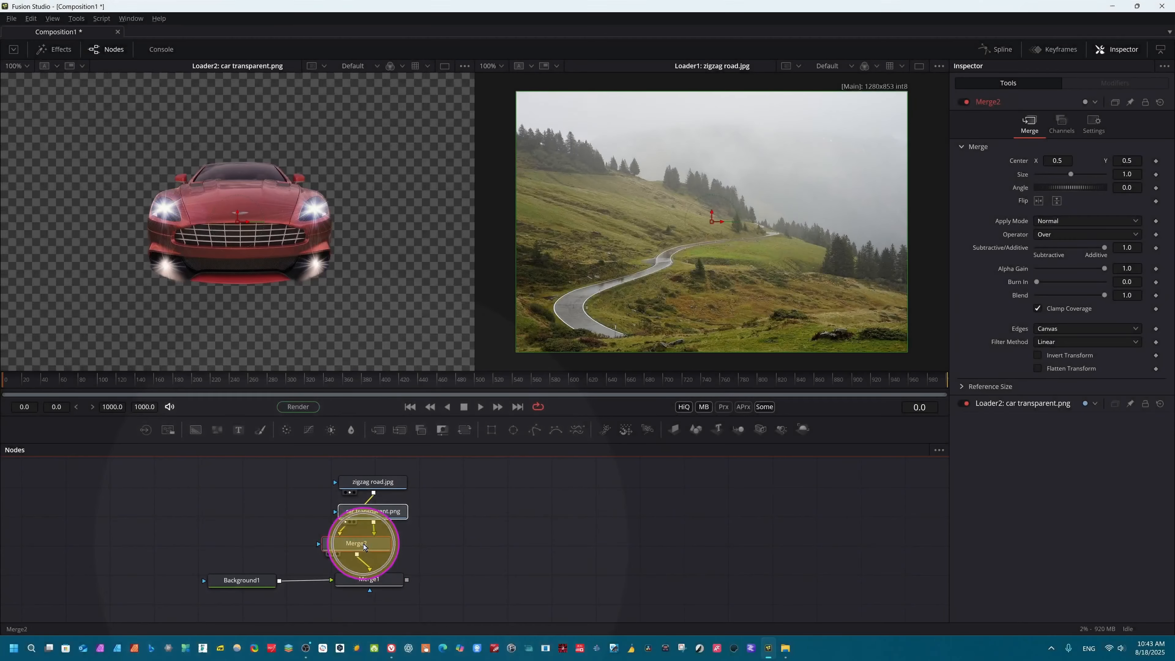
# Step: Rearrange the Background1, Merge1, Merge2 and car nodes so their connections are clearly separated, and select Merge2
pyautogui.moveTo(243, 580); pyautogui.dragTo(253, 601)
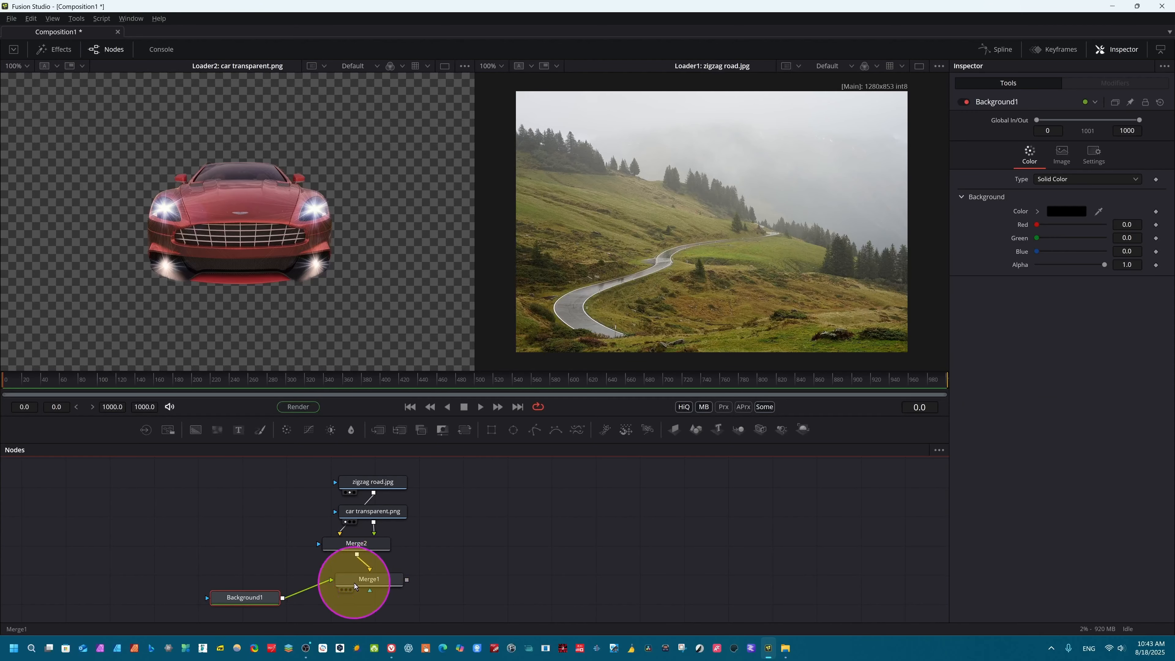
pyautogui.moveTo(370, 587); pyautogui.dragTo(361, 605)
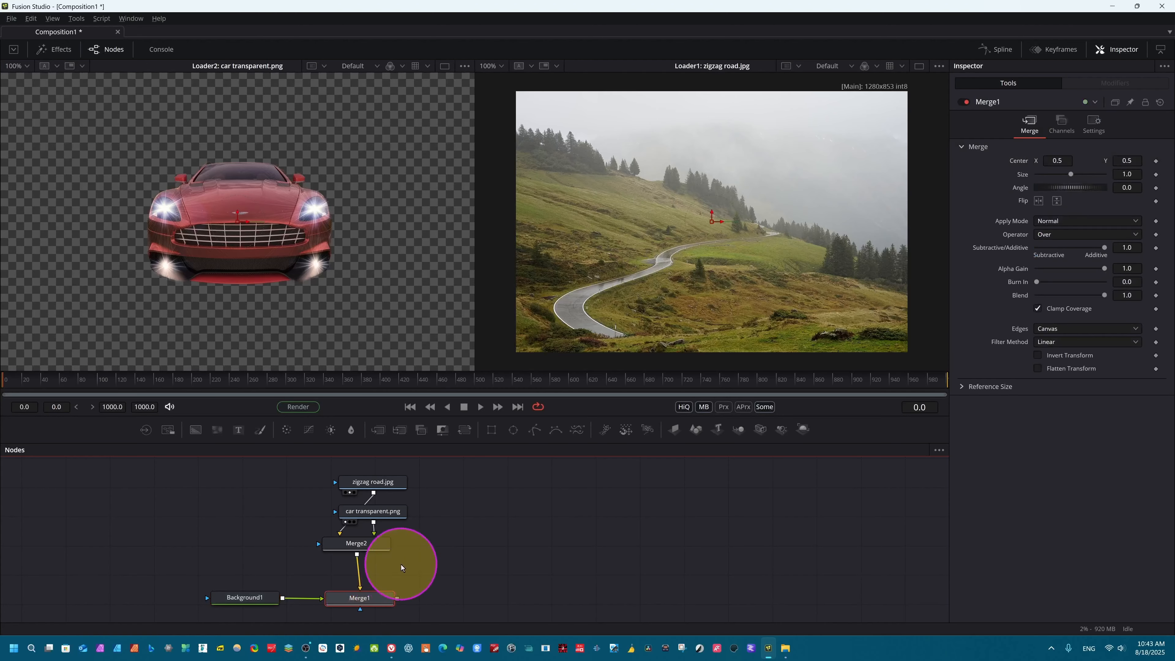
pyautogui.moveTo(358, 550); pyautogui.dragTo(439, 526)
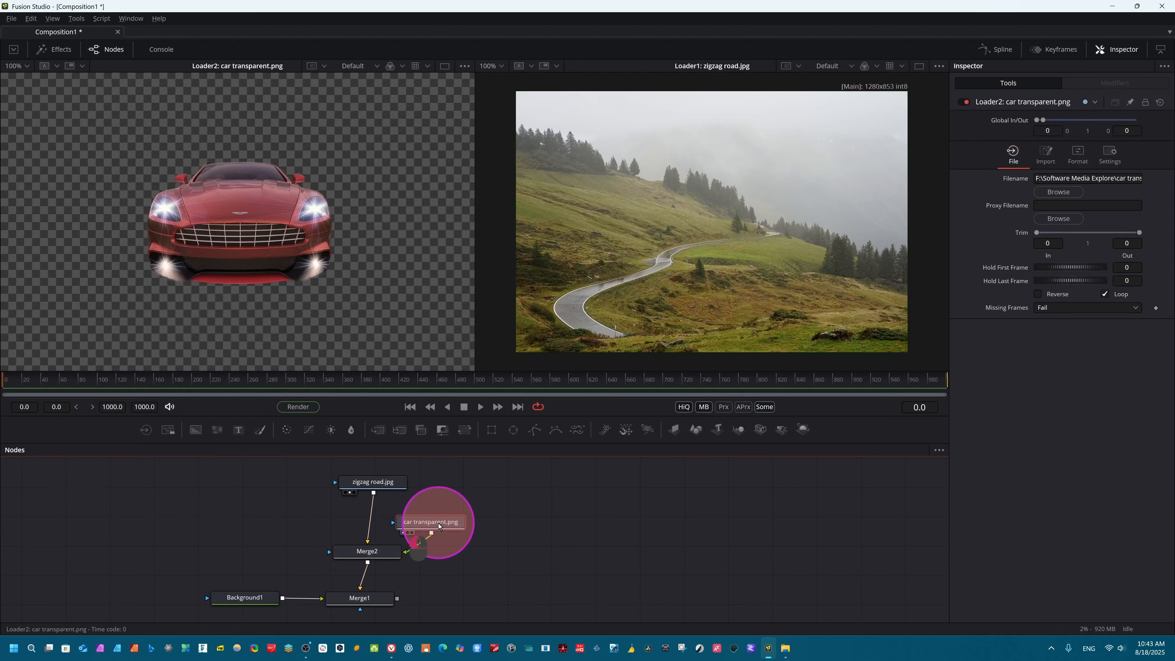
pyautogui.click(362, 554)
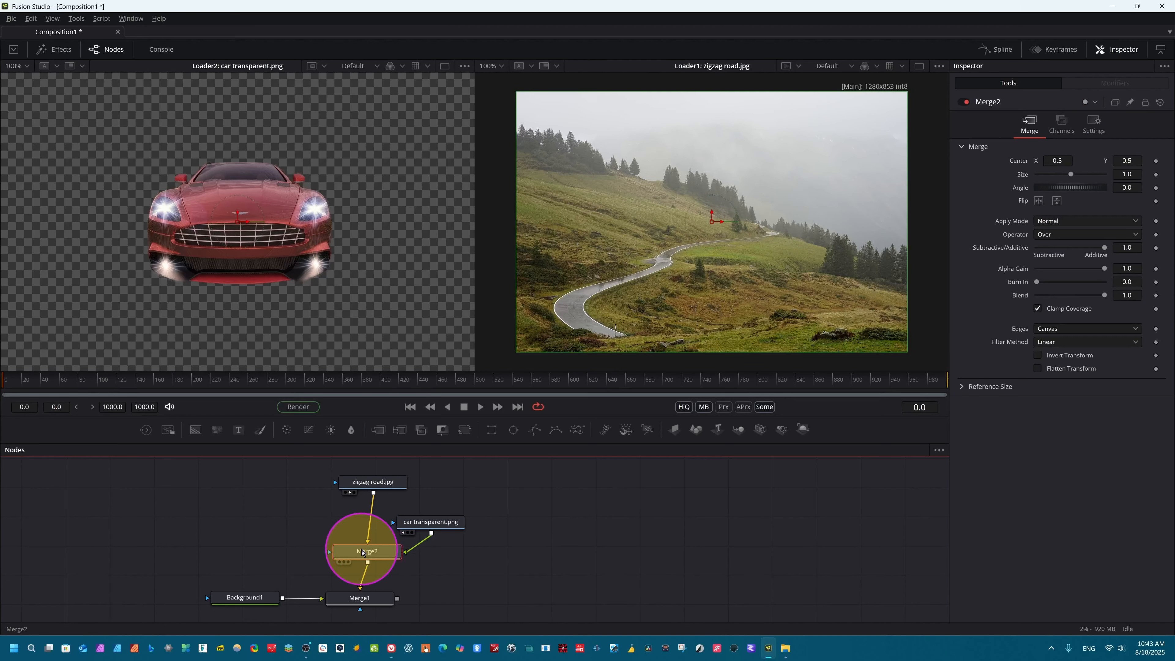
# Step: Show Merge2 in the second viewer, and briefly view Merge1 in the first viewer before clearing that viewer
pyautogui.press('2')
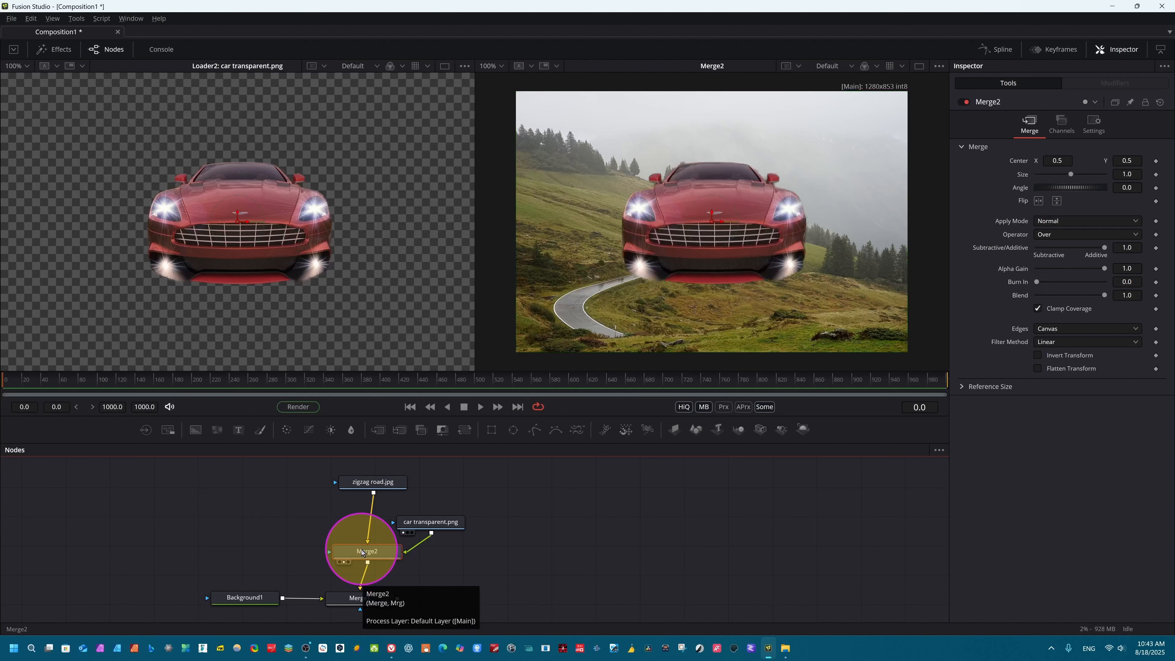
pyautogui.click(354, 600)
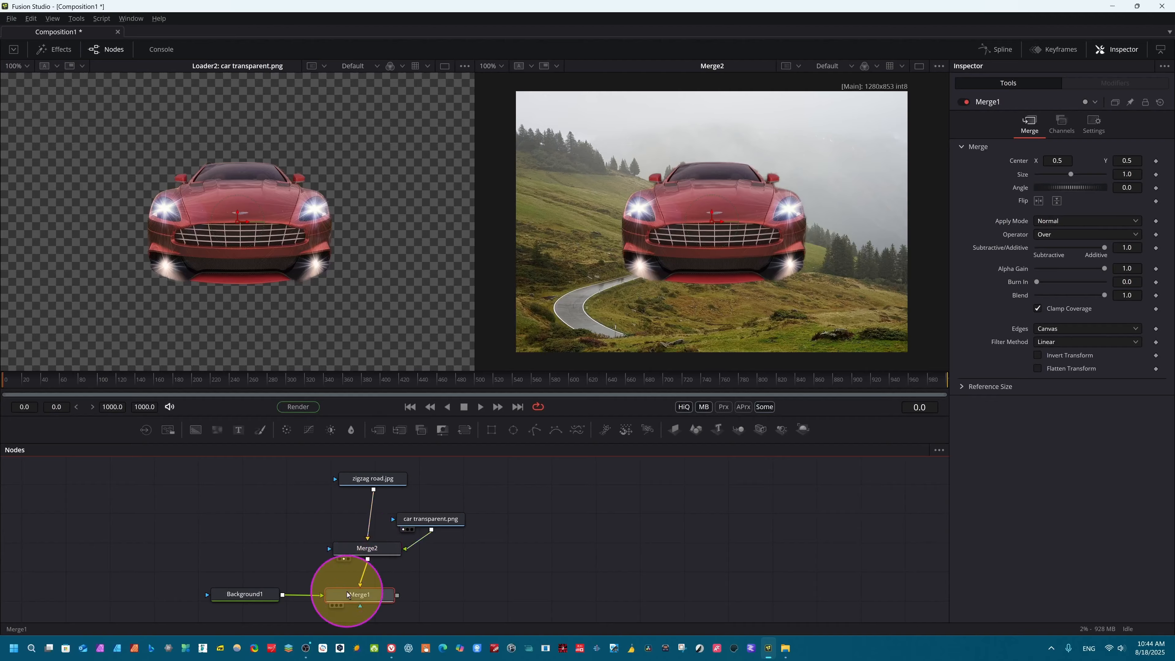
pyautogui.press('1')
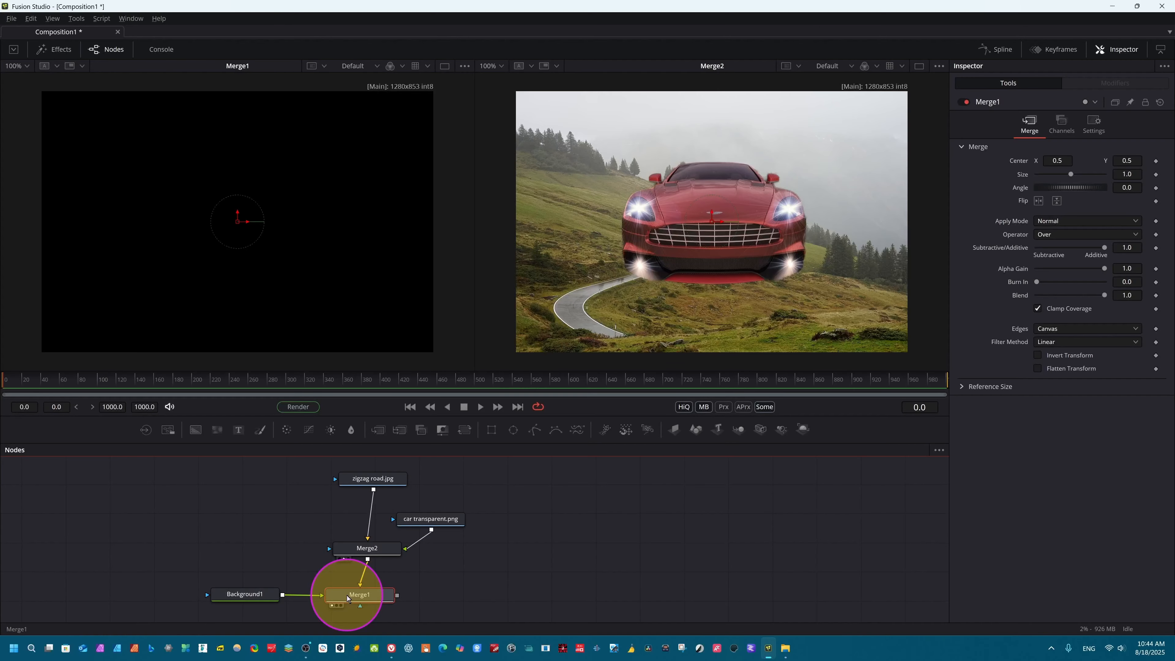
pyautogui.press('1')
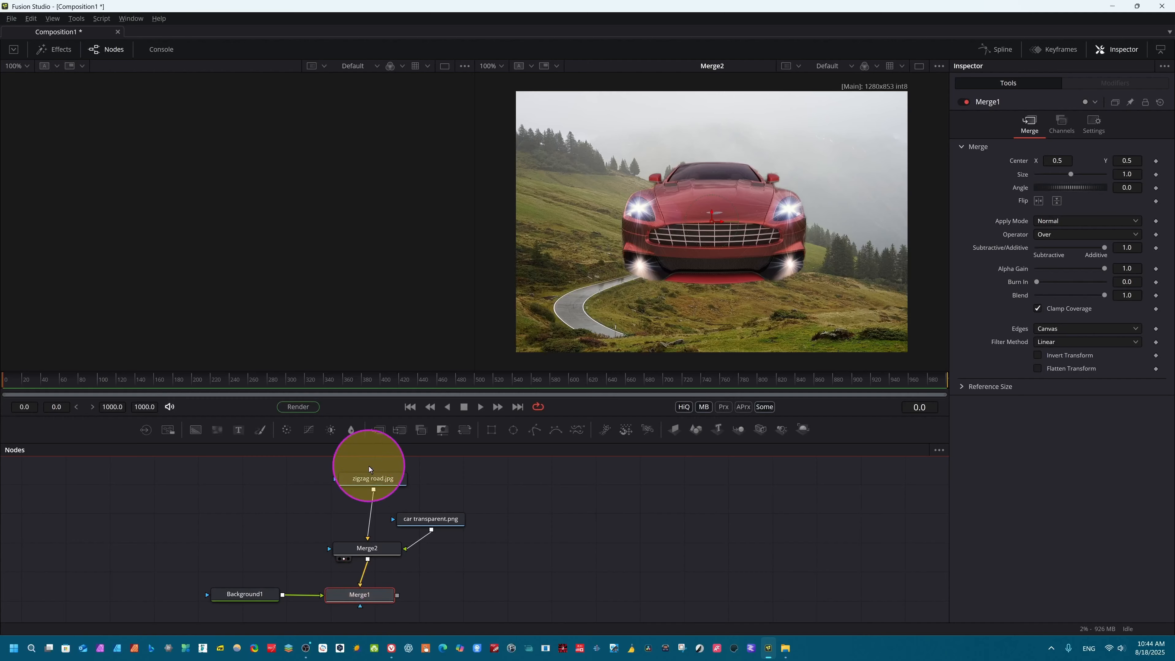
# Step: Preview the zigzag road image in the first viewer and clear the viewer again
pyautogui.click(378, 481)
pyautogui.press('1')
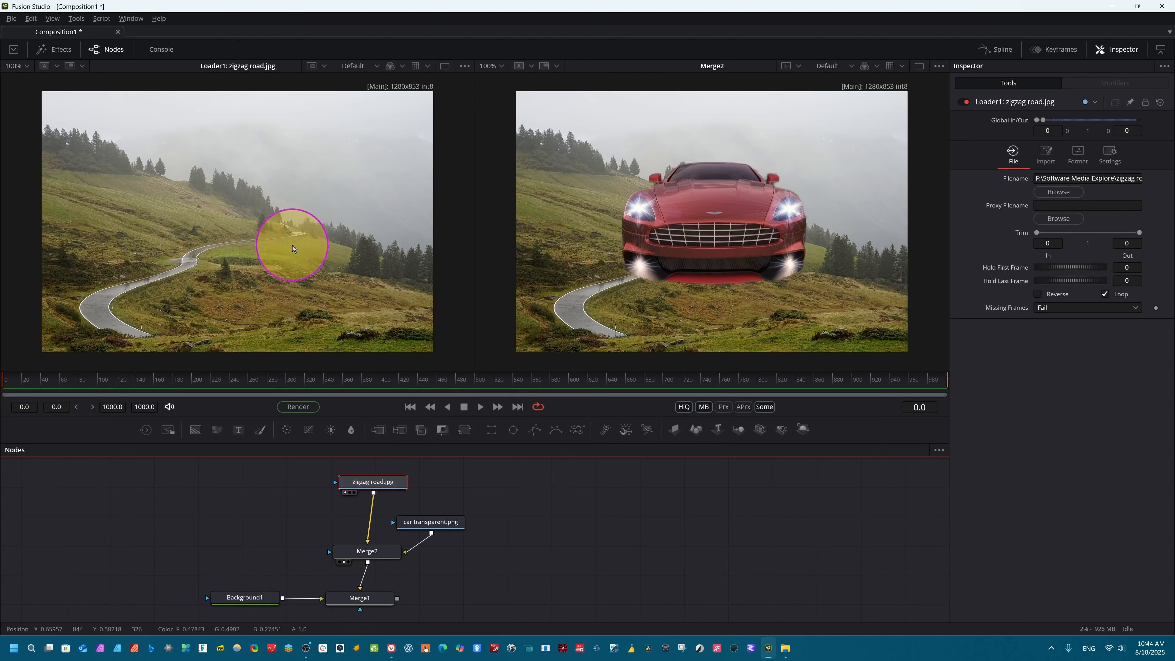
pyautogui.press('1')
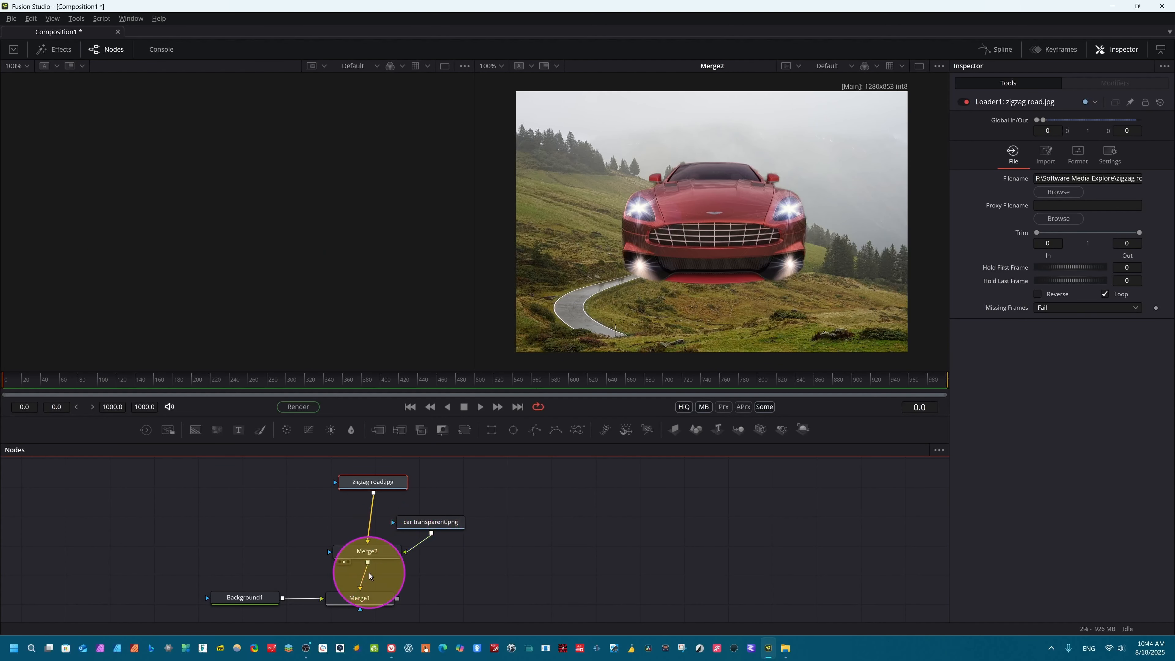
# Step: Rearrange the nodes so the car transparent node sits above Merge2 and the zigzag road node sits to the left of Merge2
pyautogui.moveTo(443, 526); pyautogui.dragTo(376, 492)
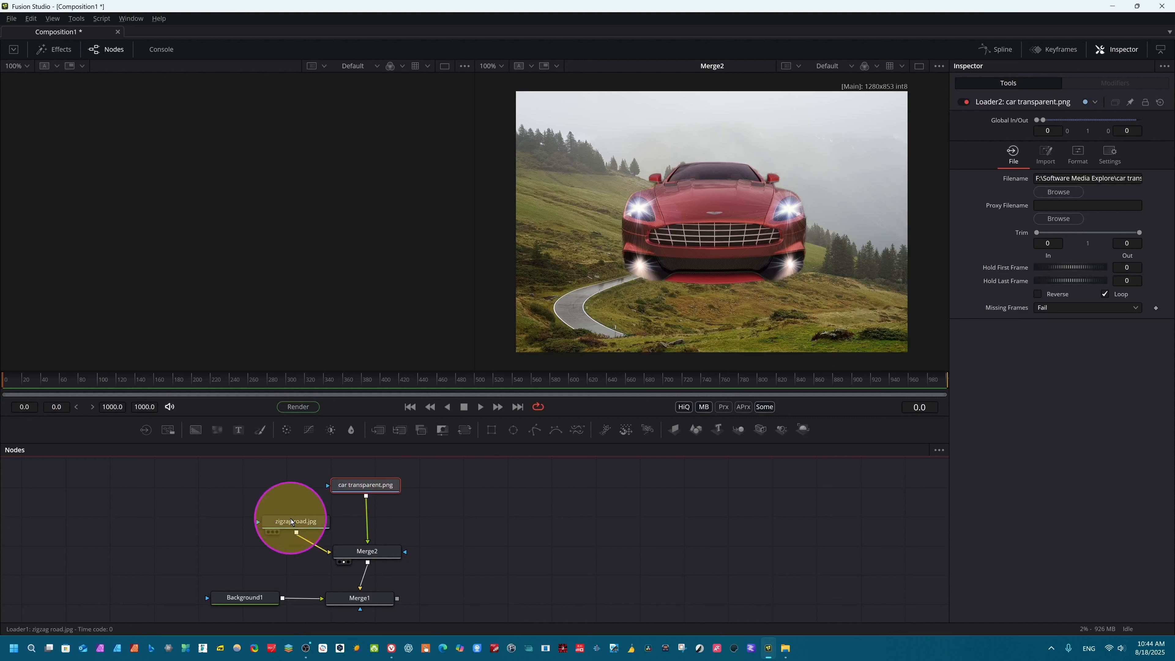
pyautogui.moveTo(290, 523); pyautogui.dragTo(231, 544)
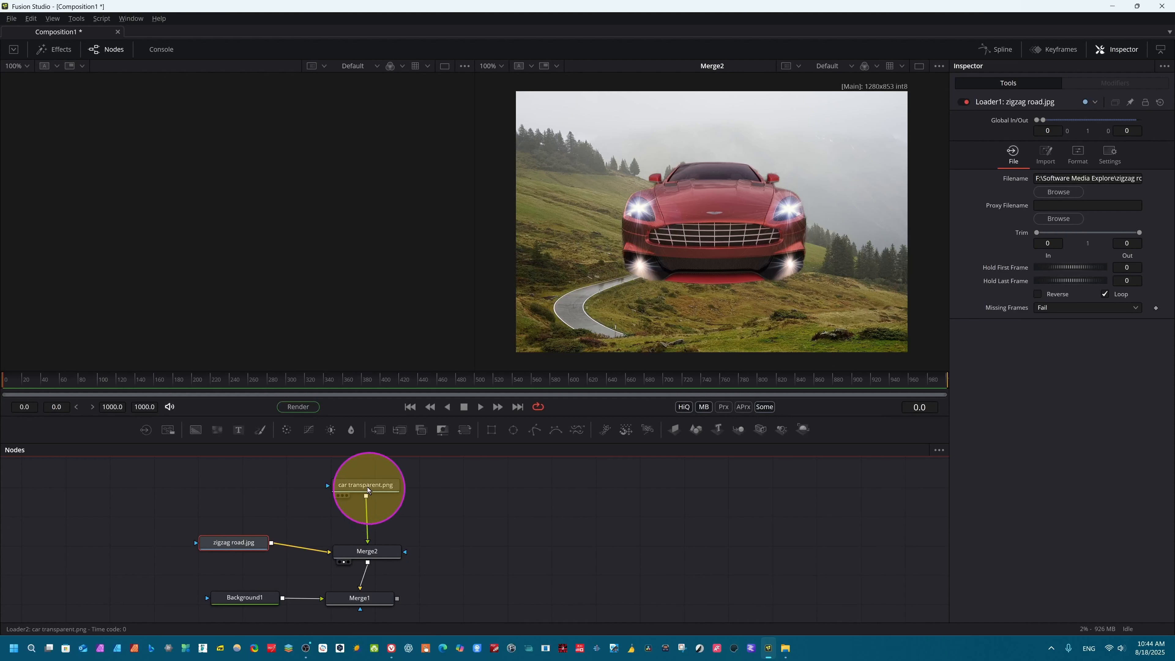
pyautogui.moveTo(367, 489); pyautogui.dragTo(370, 485)
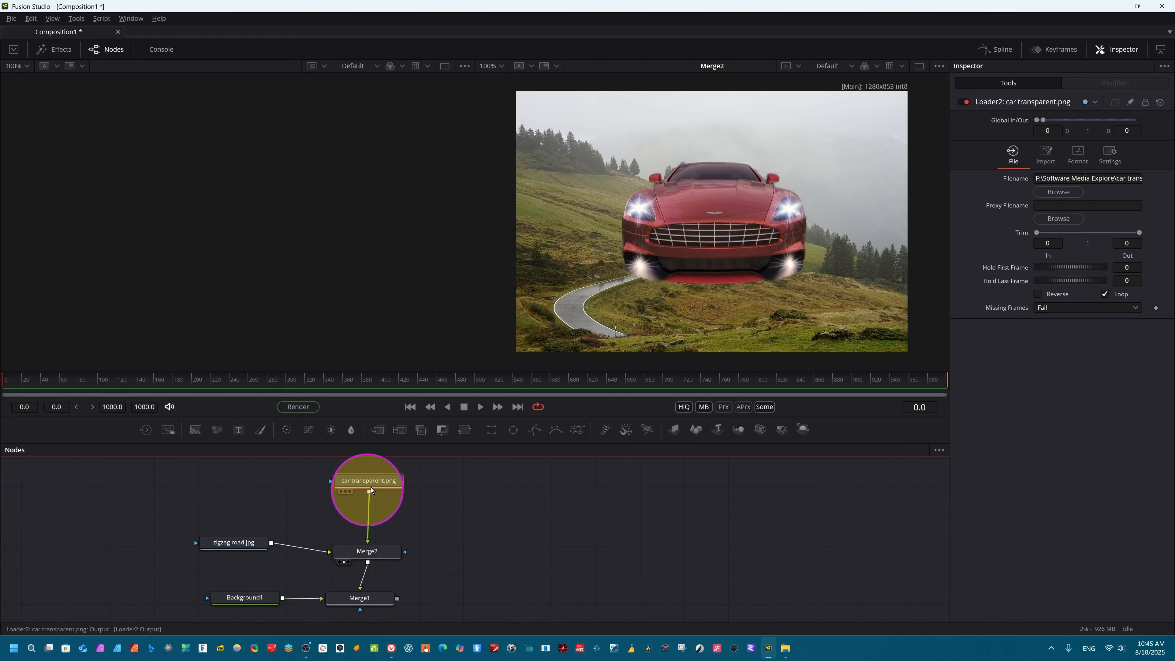
pyautogui.click(382, 550)
pyautogui.click(369, 489)
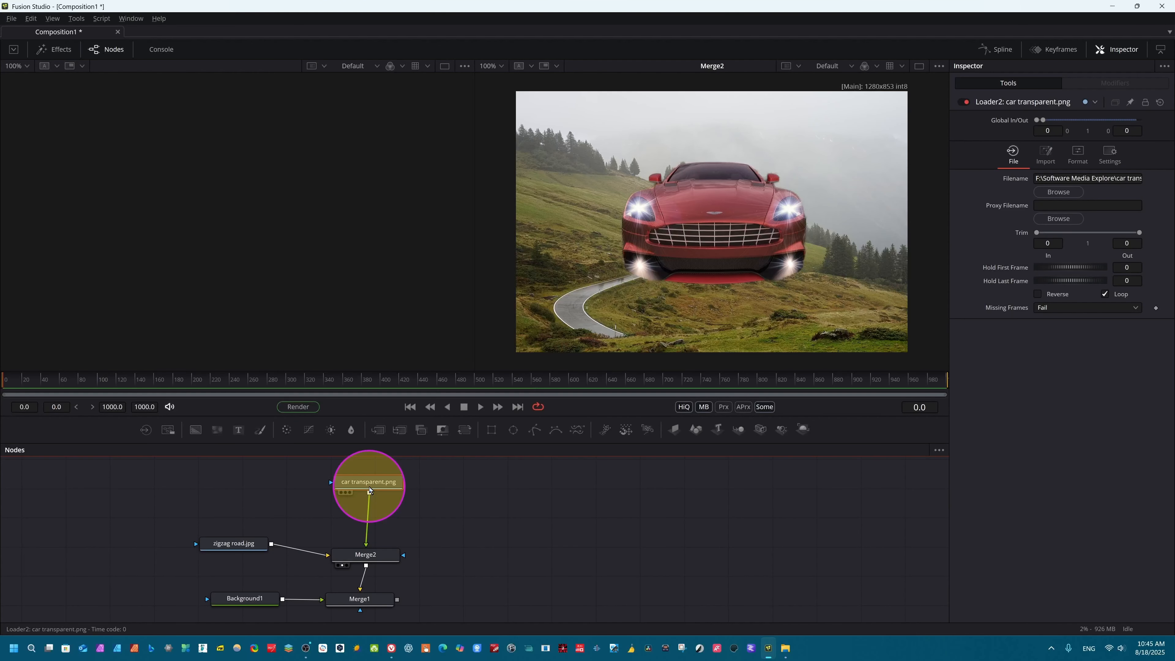
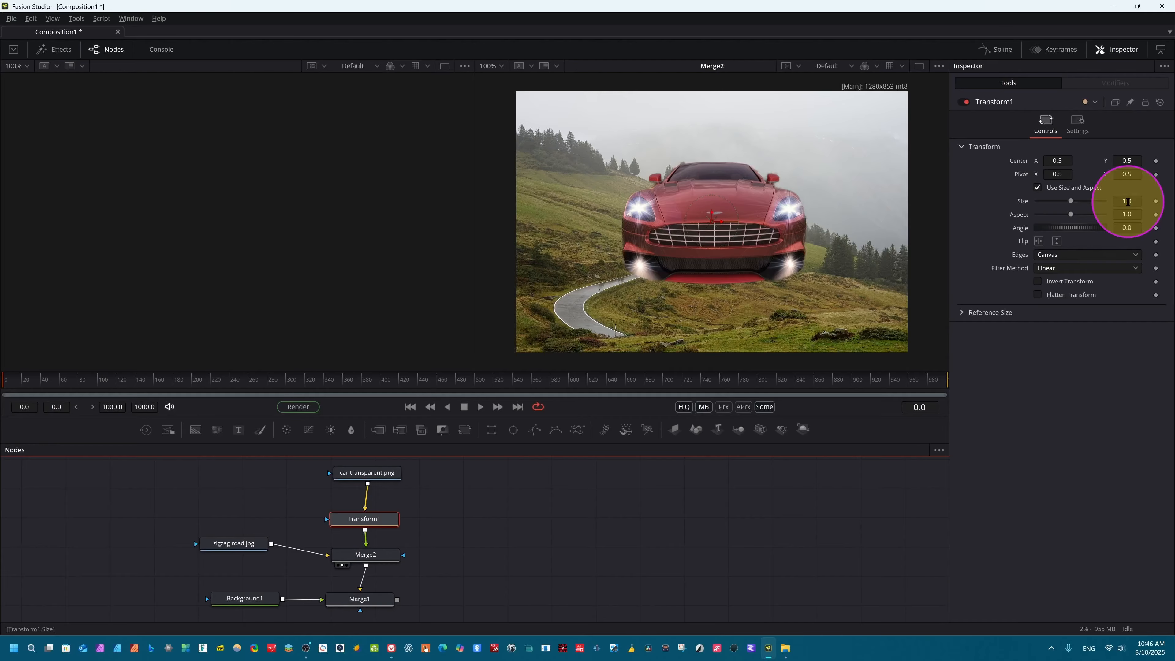
# Step: Scale the car to 0.15 with Transform1 and place its center at about X 0.263932, Y 0.273148 on the road's lower bend
pyautogui.moveTo(1127, 201); pyautogui.dragTo(1103, 209)
pyautogui.moveTo(712, 221); pyautogui.dragTo(577, 299)
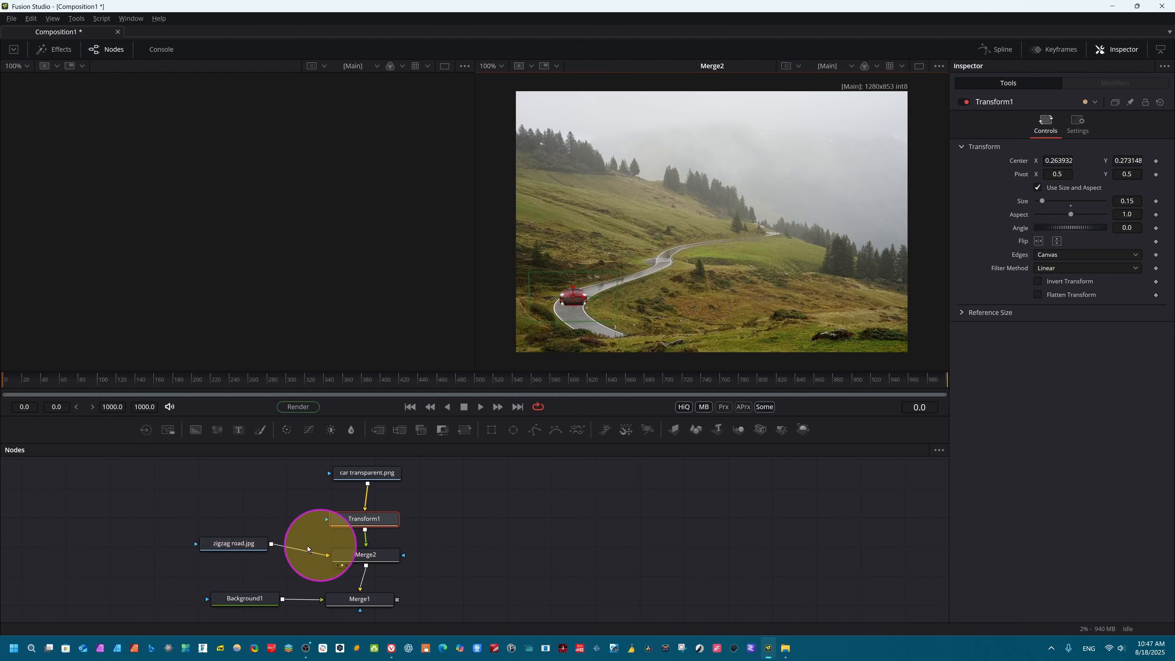
# Step: Insert a Resize tool between the zigzag road.jpg node and Merge2
pyautogui.click(234, 546)
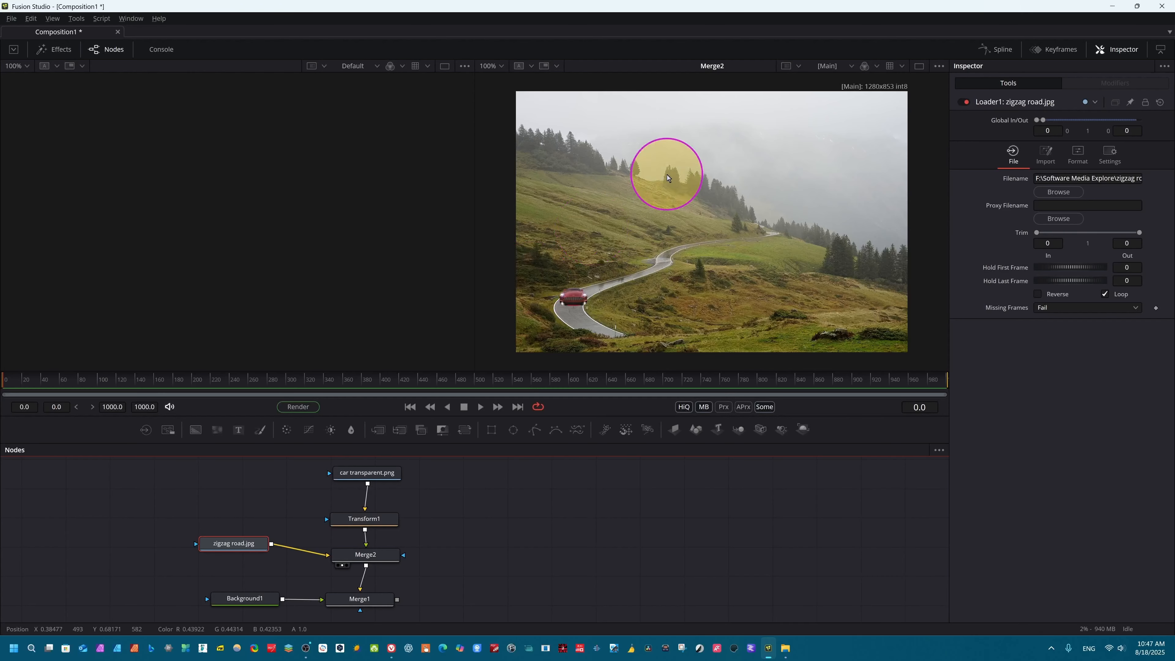
pyautogui.hotkey('shift', 'space')
pyautogui.write('Transform')
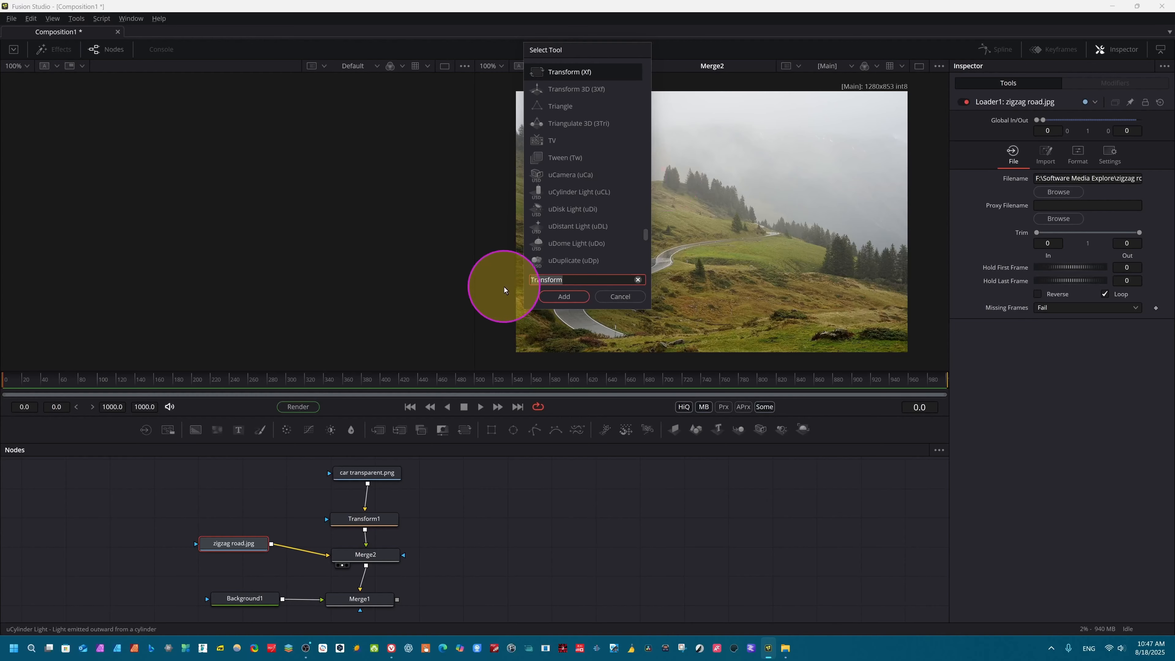
pyautogui.hotkey('ctrl', 'a')
pyautogui.write('resize')
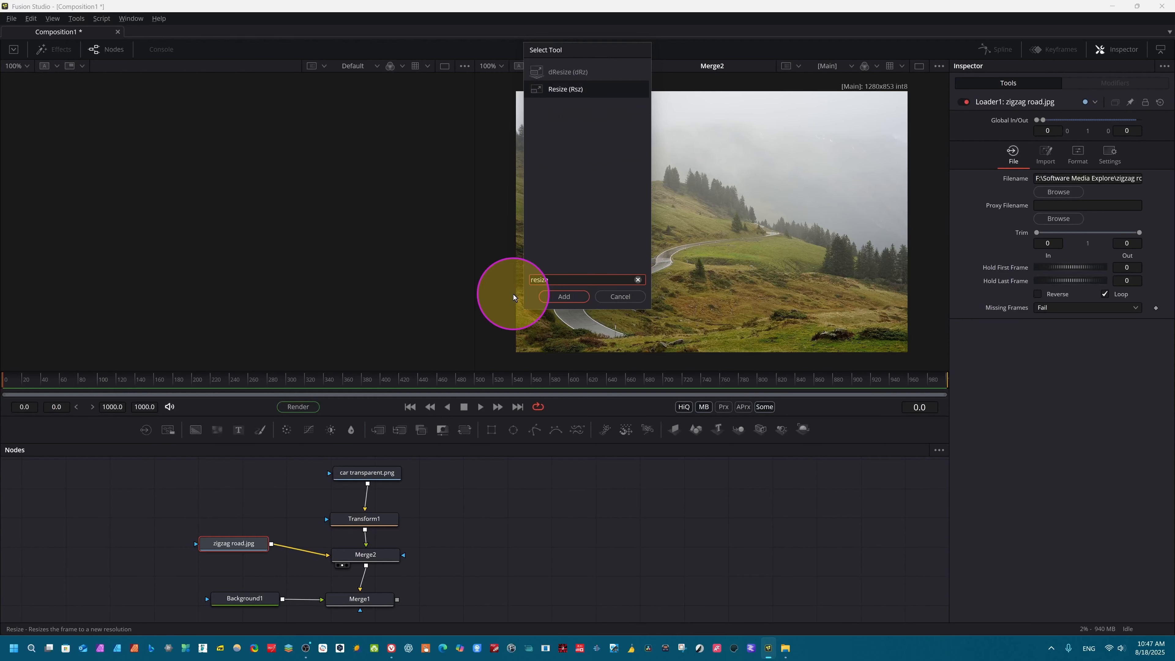
pyautogui.click(564, 295)
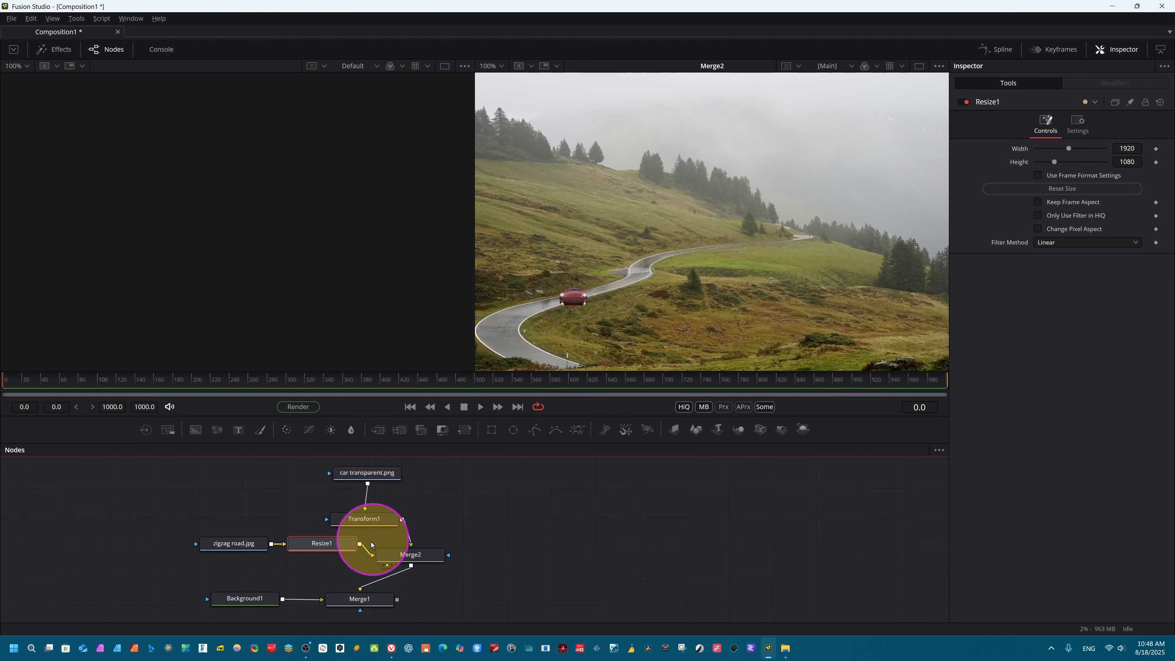
# Step: Browse the full list of available tools for the Resize1 node and close it without adding any
pyautogui.click(330, 544)
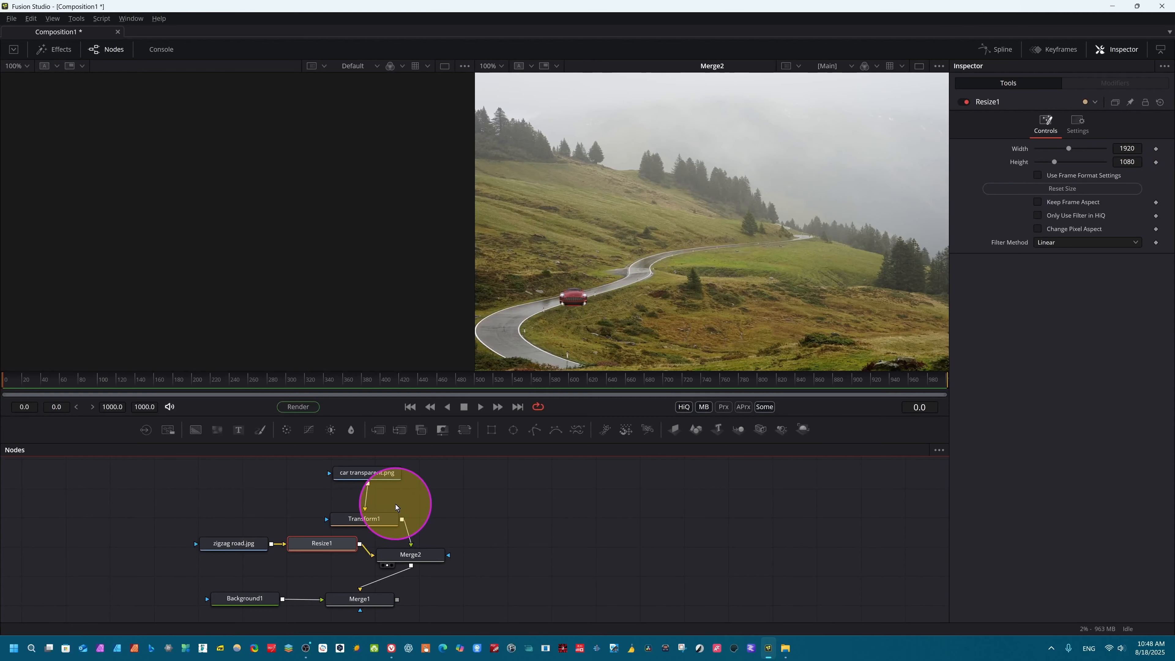
pyautogui.hotkey('shift', 'space')
pyautogui.write('Resize')
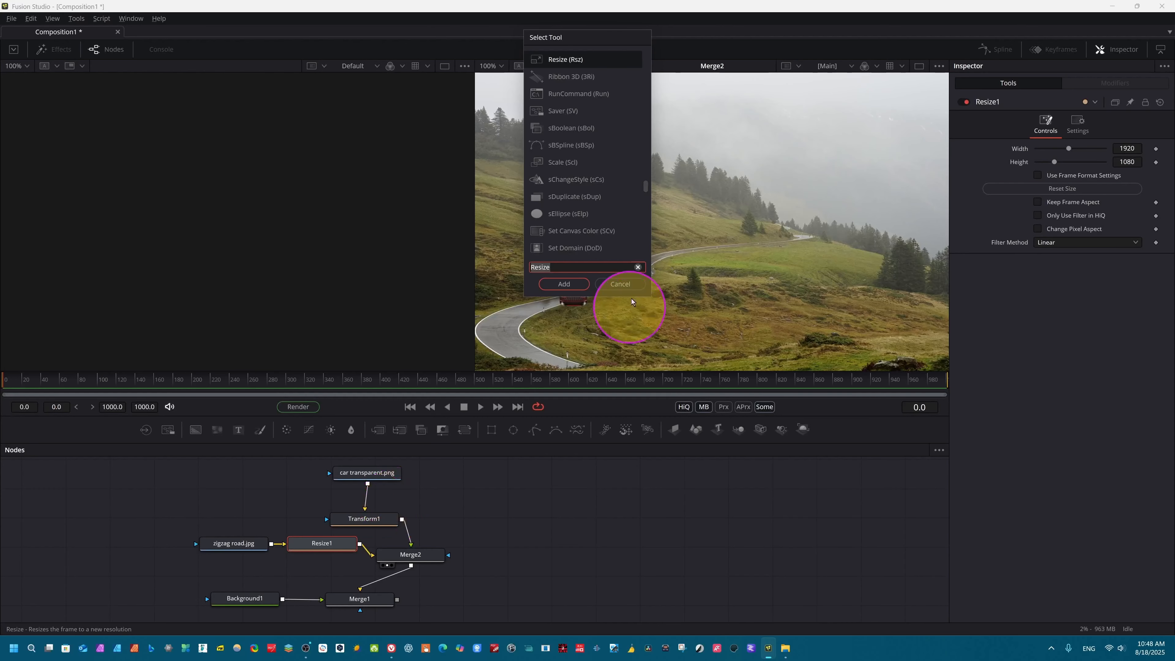
pyautogui.scroll(-15, 571, 167)
pyautogui.scroll(20, 571, 167)
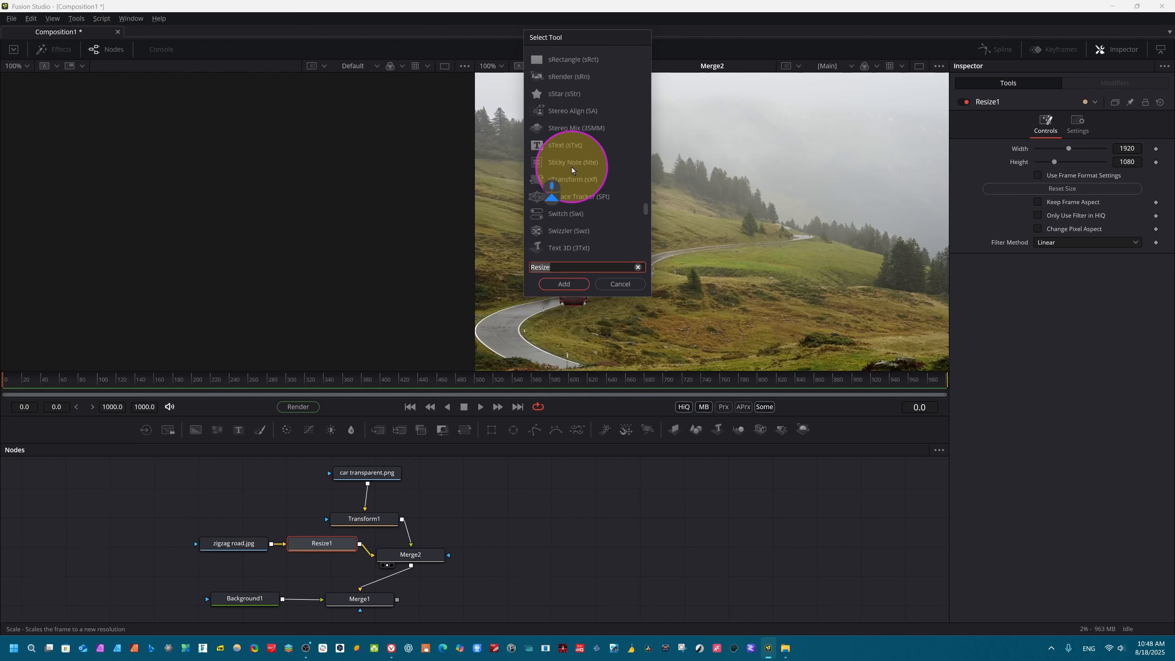
pyautogui.scroll(10, 572, 167)
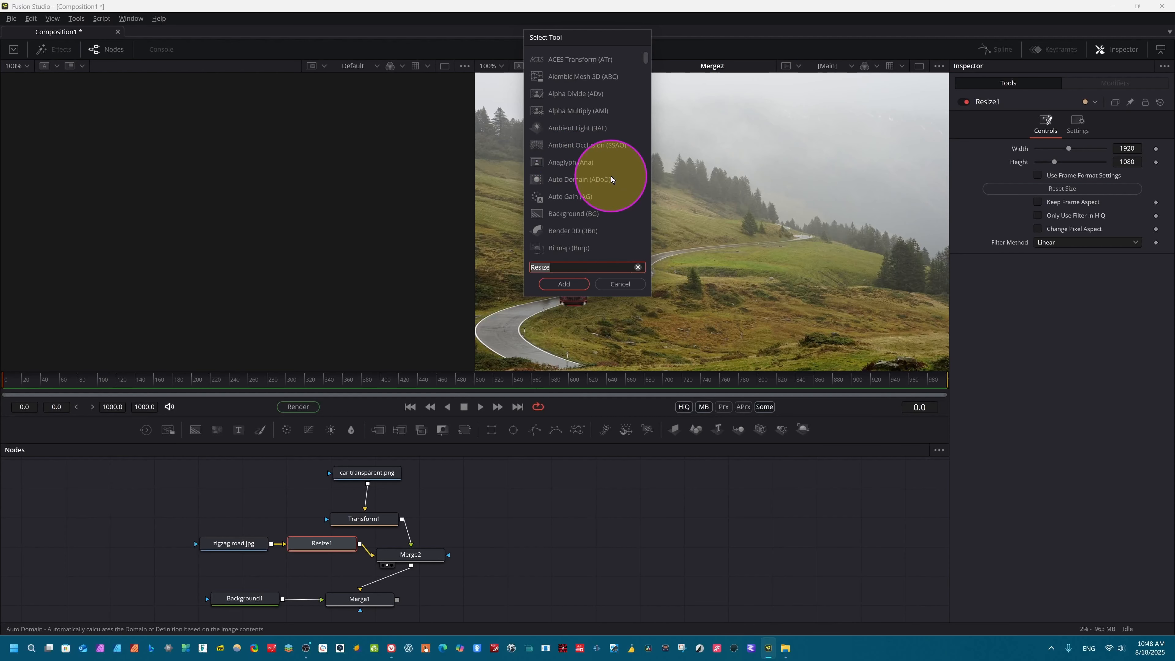
pyautogui.scroll(-8, 579, 116)
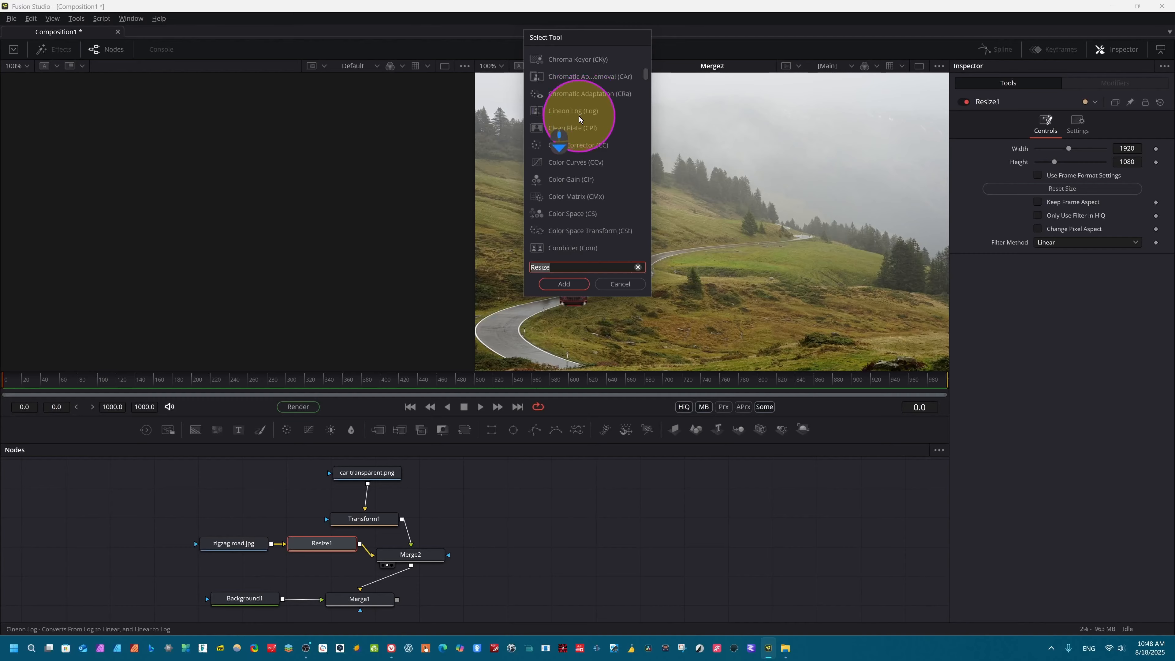
pyautogui.scroll(-15, 579, 115)
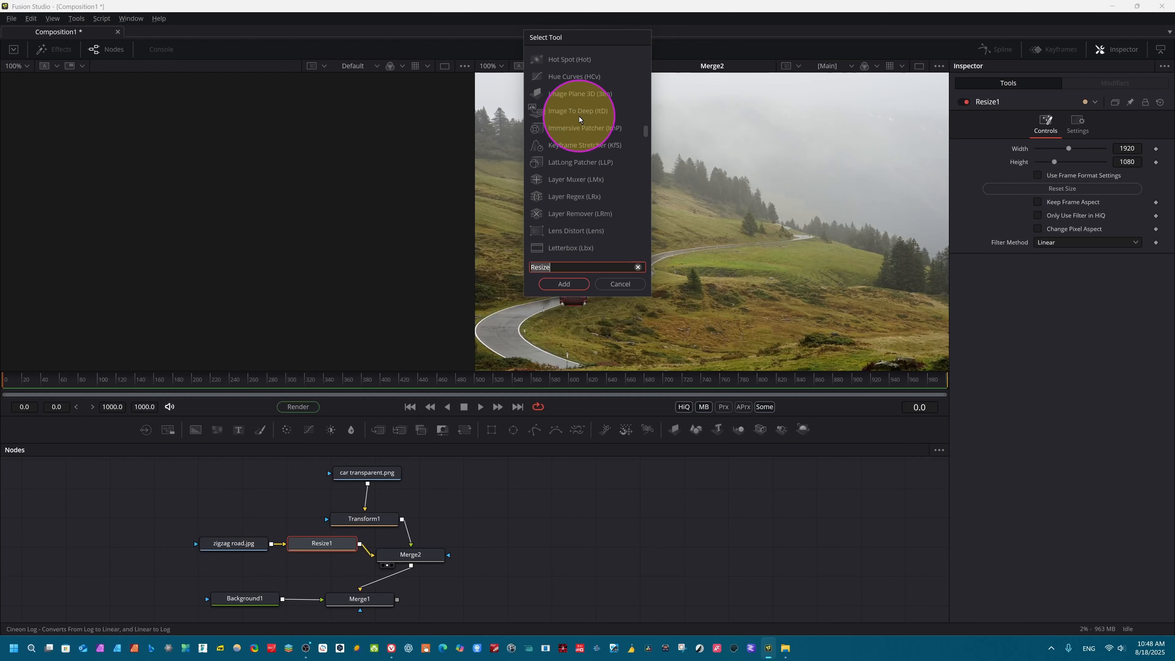
pyautogui.scroll(18, 576, 142)
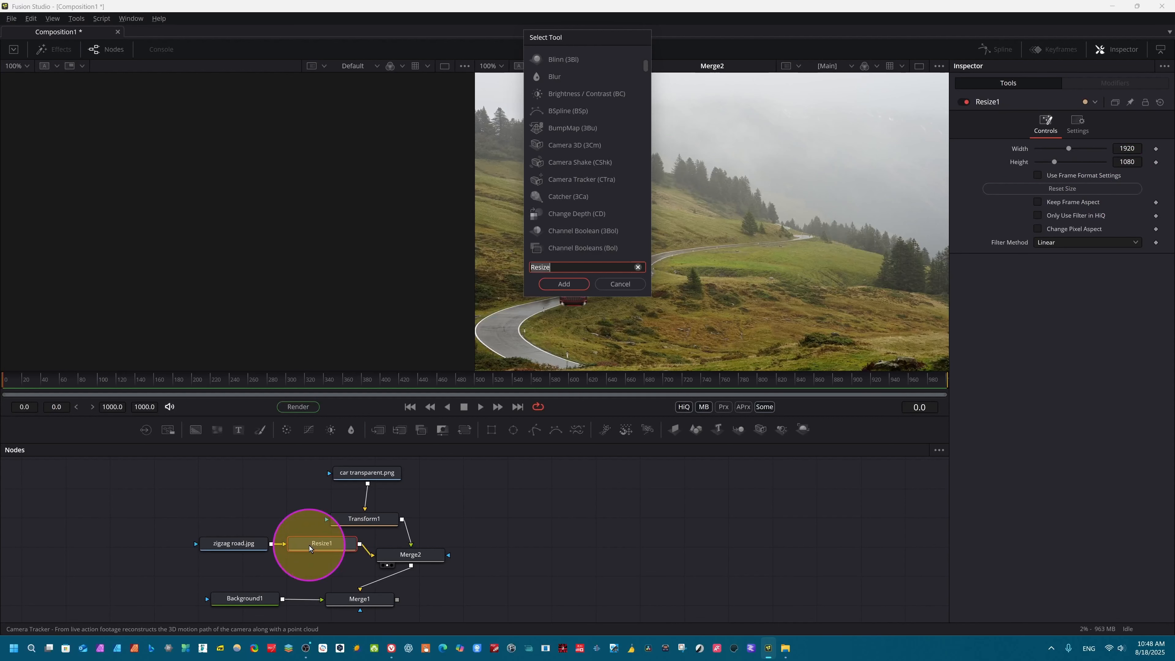
pyautogui.click(619, 284)
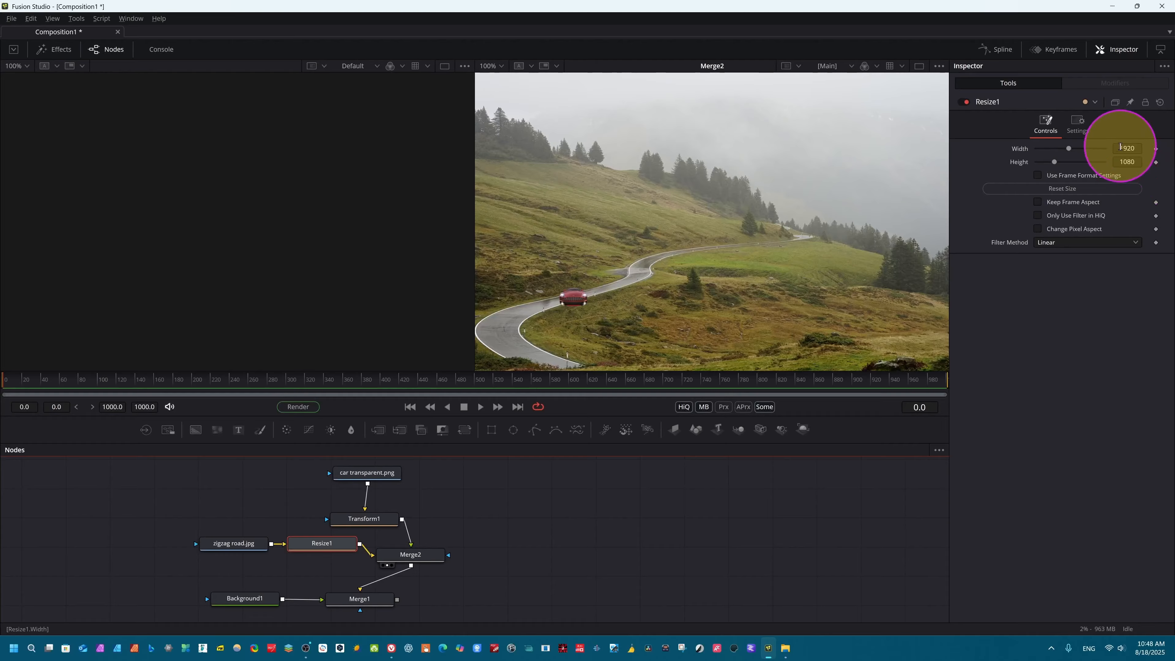
# Step: Try resizing the zigzag road image to a width of 1205 and a height of 720, and delete the Resize1 node
pyautogui.moveTo(1130, 149); pyautogui.dragTo(742, 191)
pyautogui.moveTo(1128, 161); pyautogui.dragTo(935, 196)
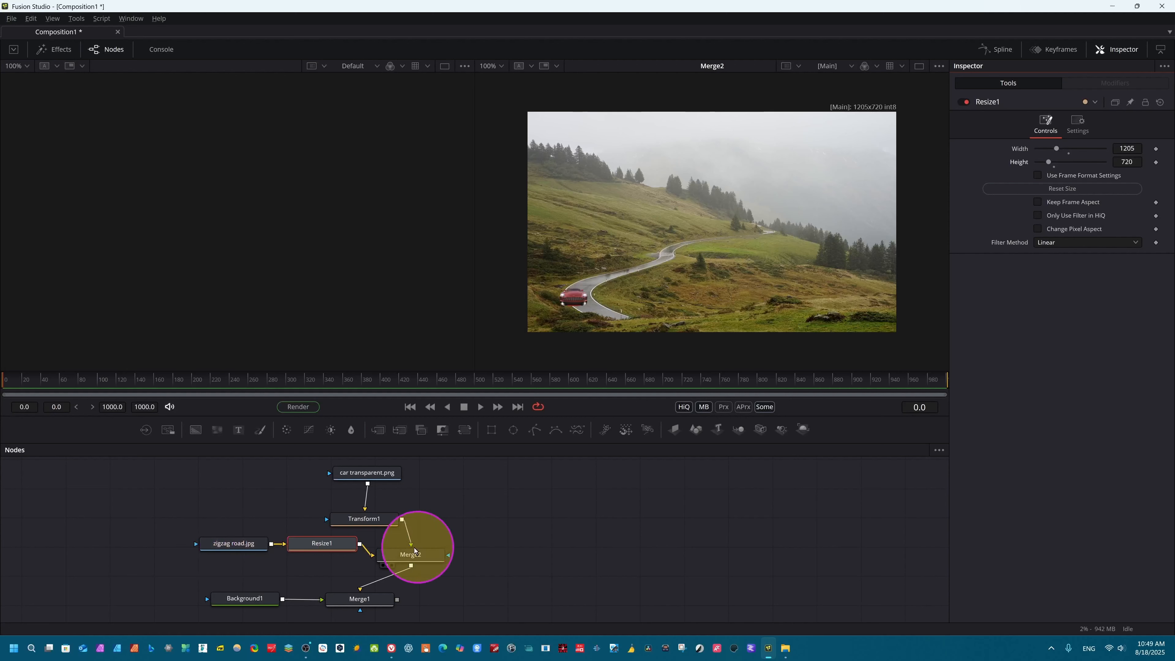
pyautogui.press('Delete')
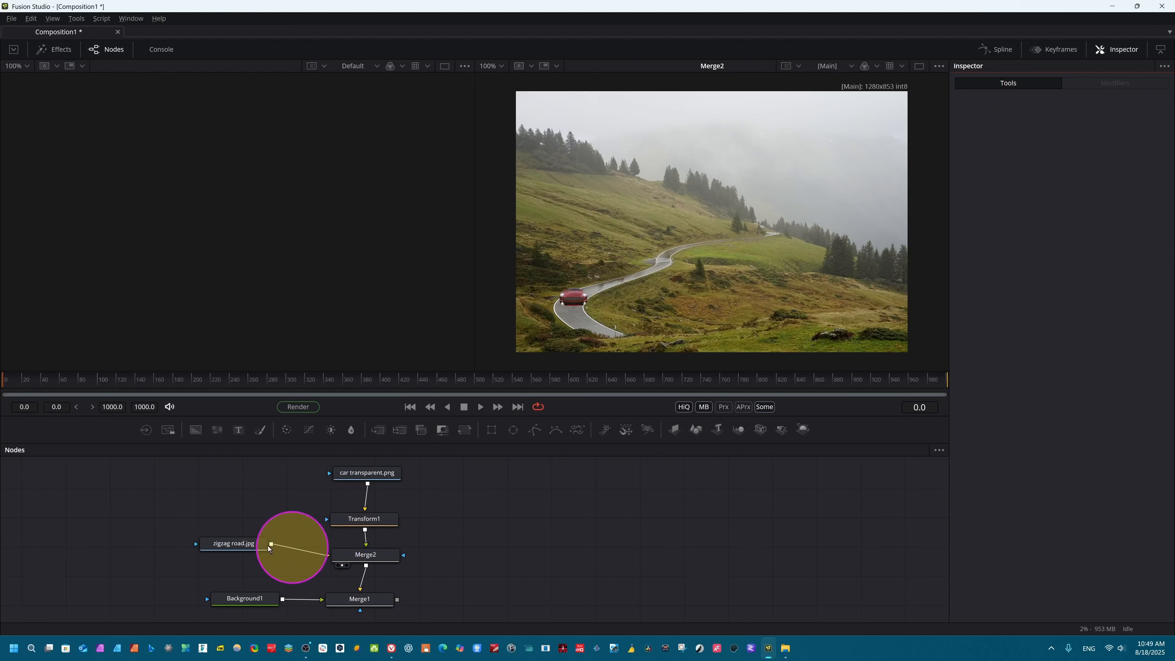
# Step: Shift the zigzag road node slightly, and adjust Transform1 to center X 0.261197, Y 0.274768 and pivot Y 0.475
pyautogui.moveTo(232, 548); pyautogui.dragTo(253, 555)
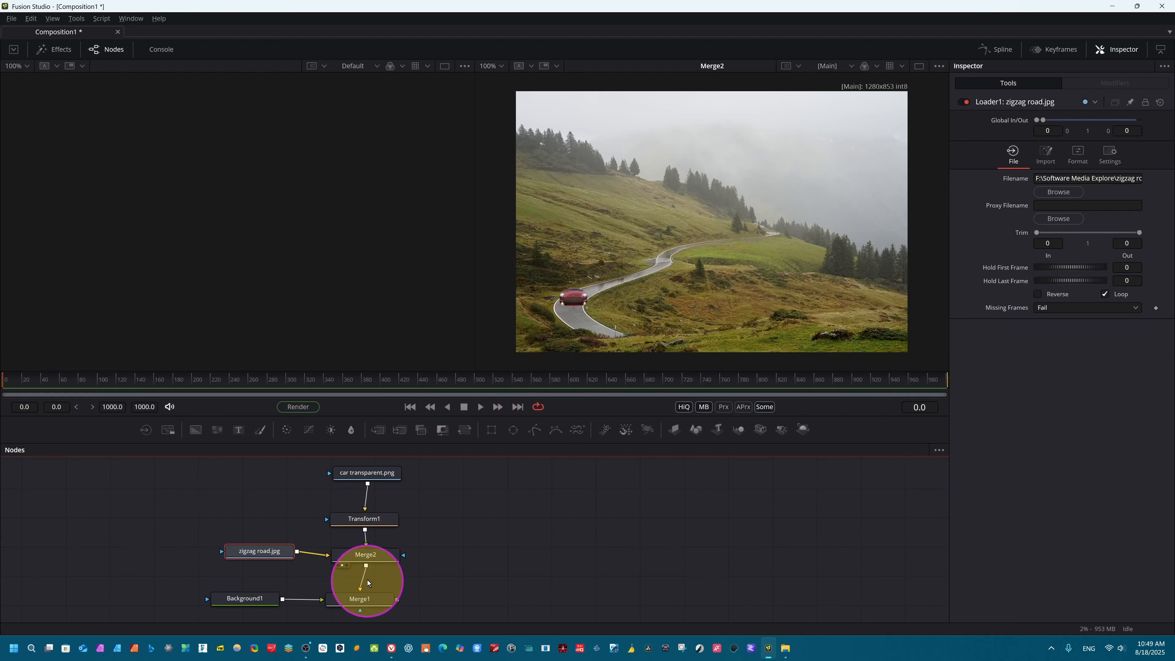
pyautogui.click(367, 525)
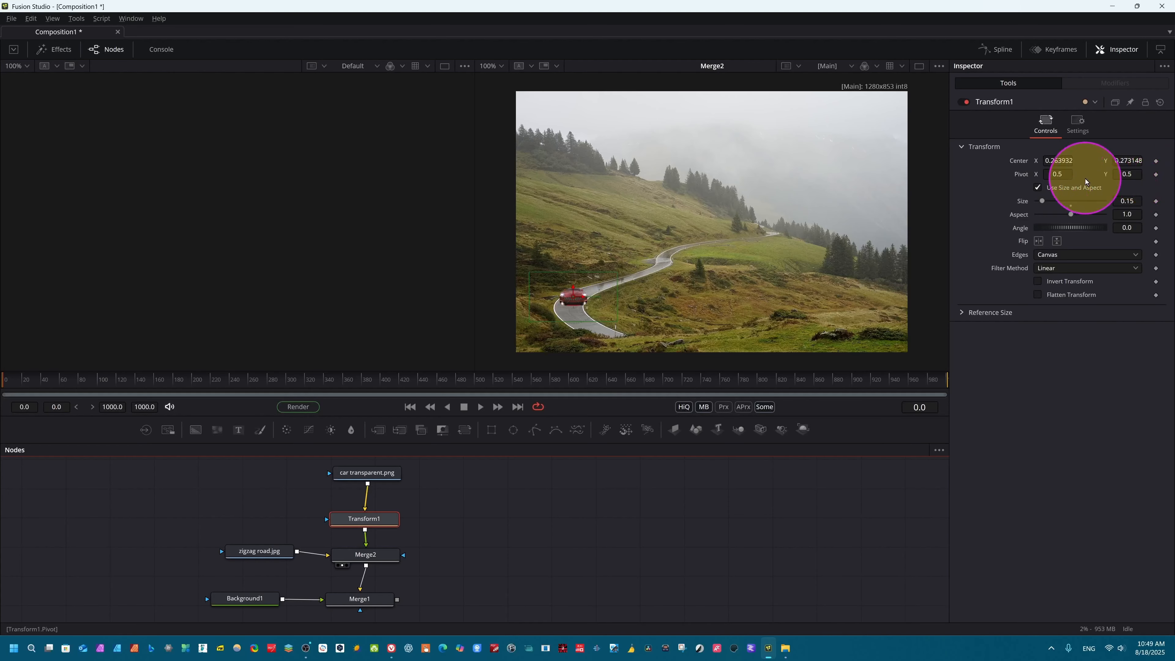
pyautogui.moveTo(1060, 159); pyautogui.dragTo(1072, 231)
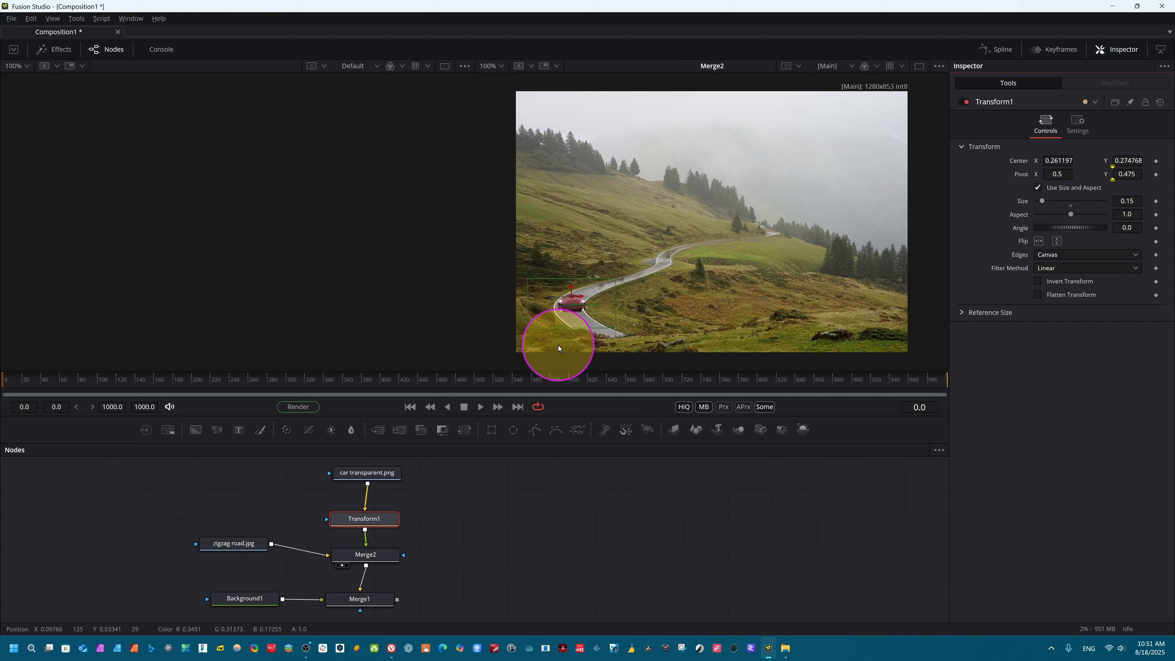
pyautogui.moveTo(556, 346)
pyautogui.mouseDown()
pyautogui.moveTo(566, 307)
pyautogui.moveTo(580, 320)
pyautogui.moveTo(569, 322)
pyautogui.mouseUp()
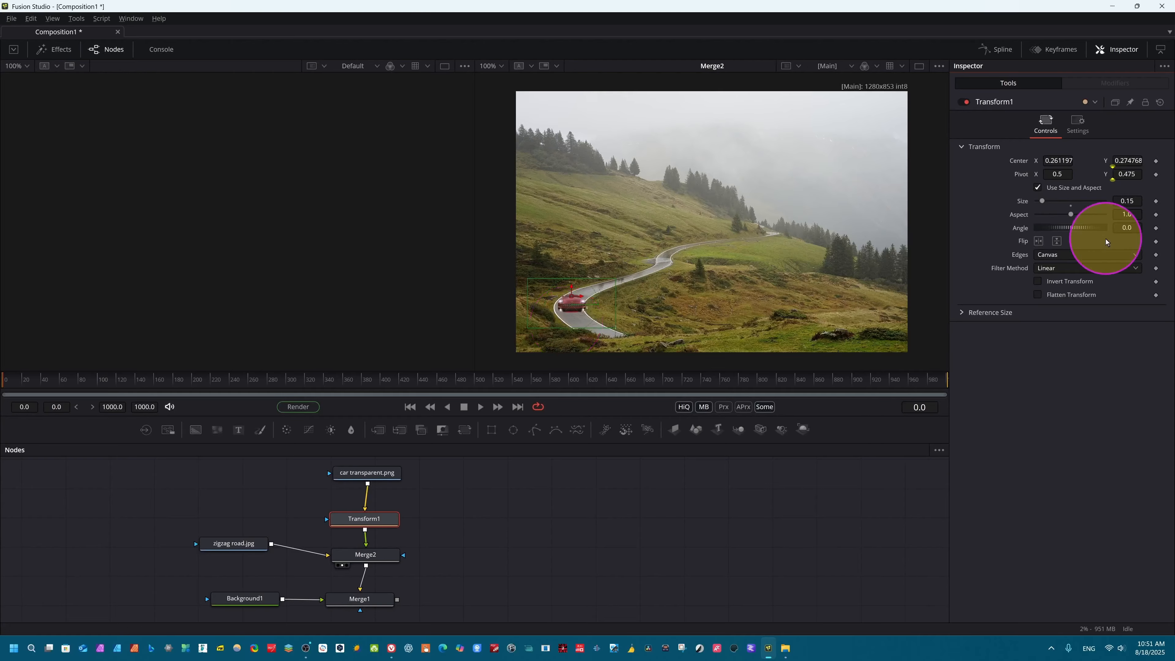
# Step: Try the horizontal and vertical flips on Transform1, keeping only the horizontal flip enabled
pyautogui.click(1038, 241)
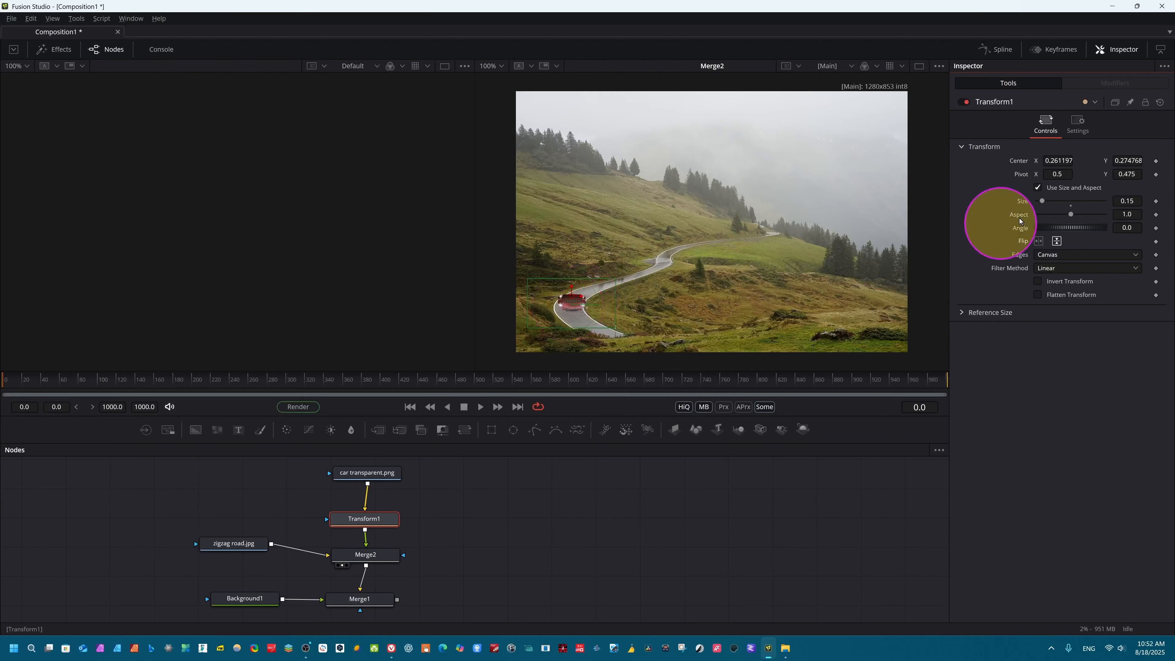
pyautogui.click(1056, 241)
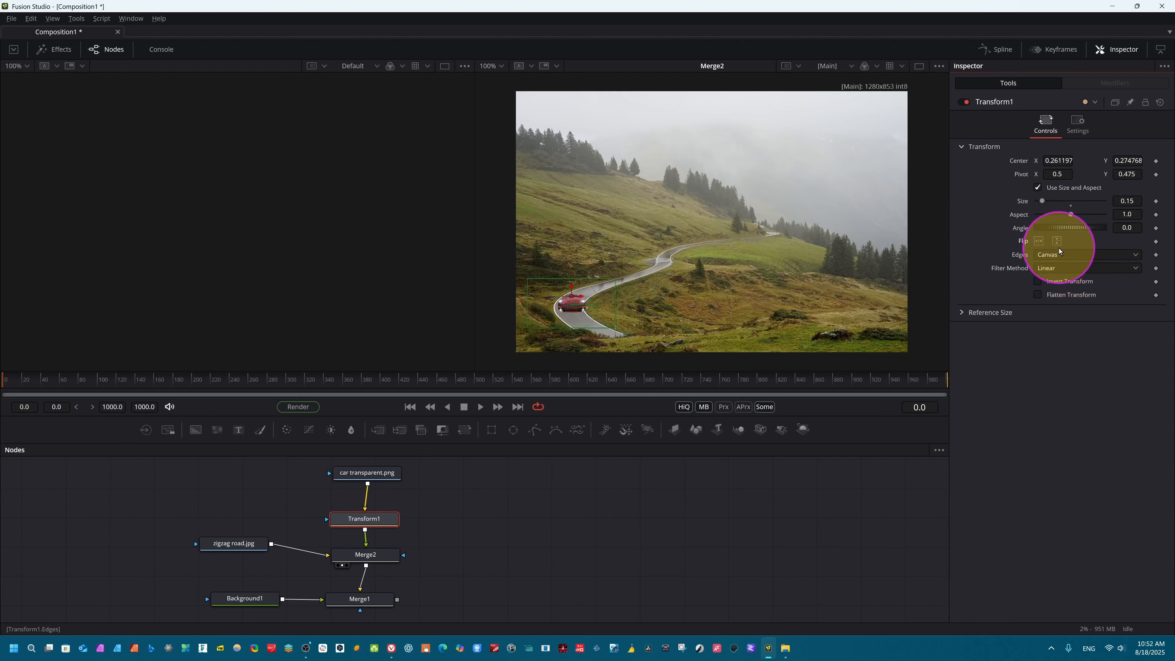
pyautogui.click(1056, 242)
pyautogui.click(1058, 243)
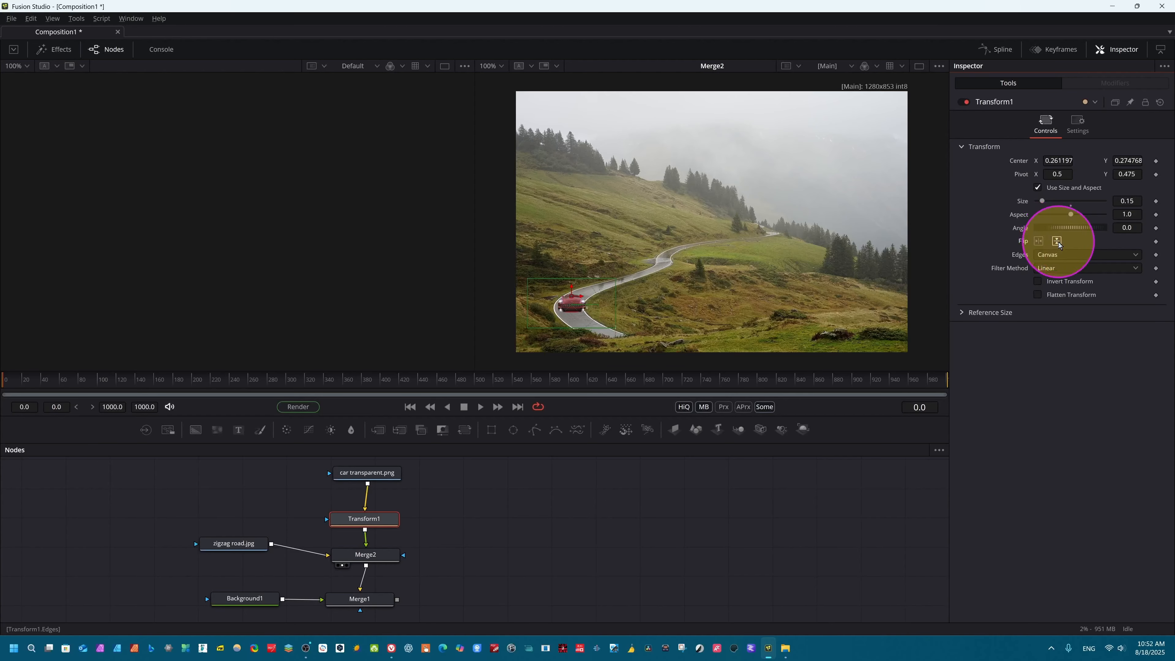
pyautogui.click(1037, 242)
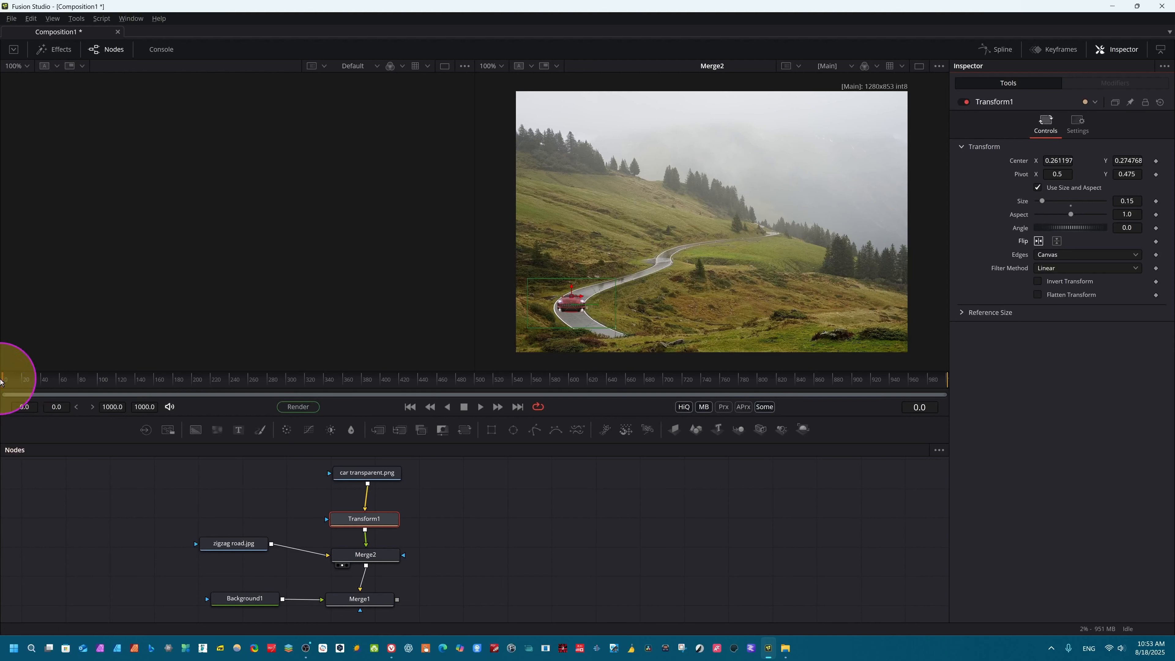
# Step: Set the render start to frame 87, enable keyframing for Transform1's center at frame 0, and lower center Y to 0.236769
pyautogui.moveTo(2, 389); pyautogui.dragTo(4, 388)
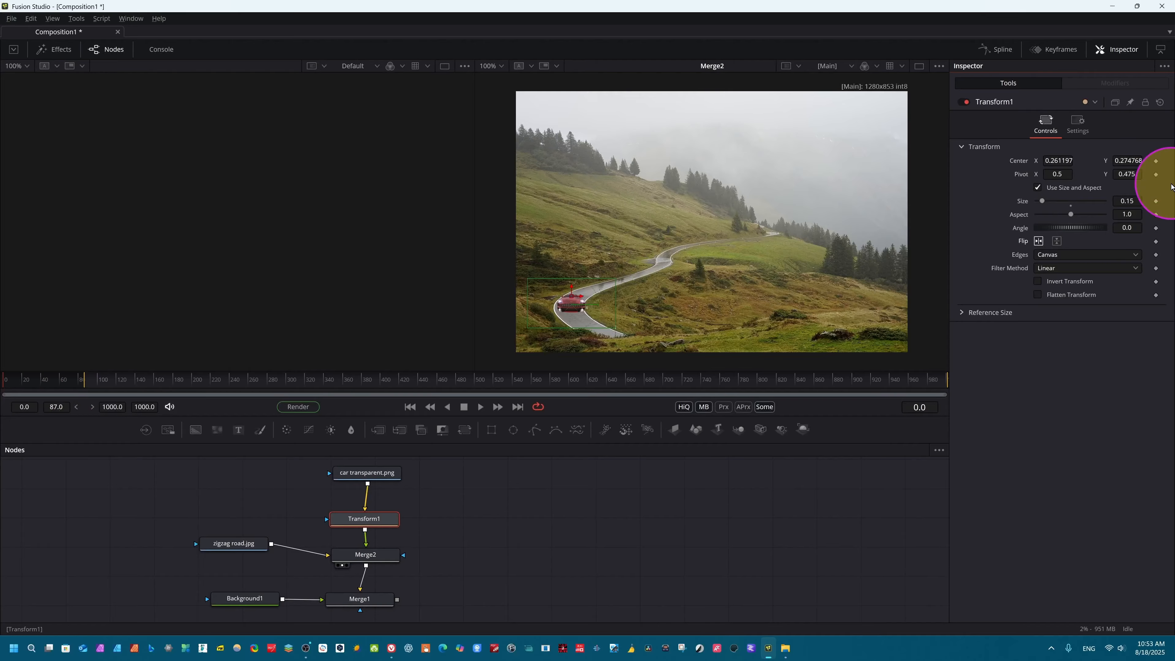
pyautogui.click(1155, 162)
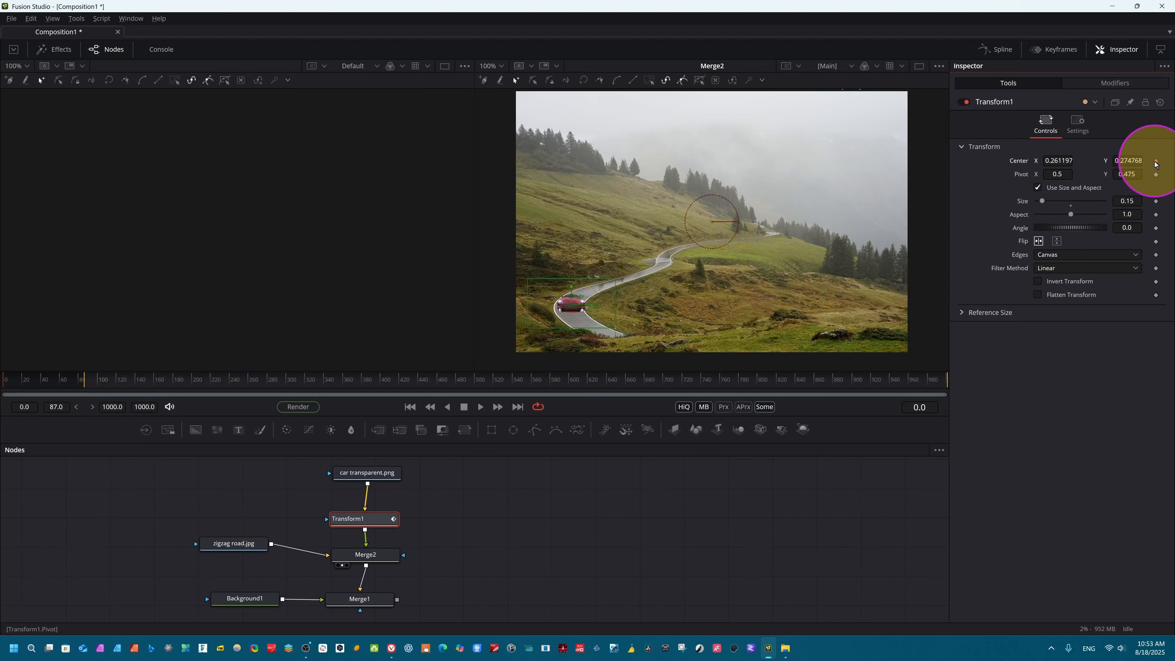
pyautogui.click(1115, 163)
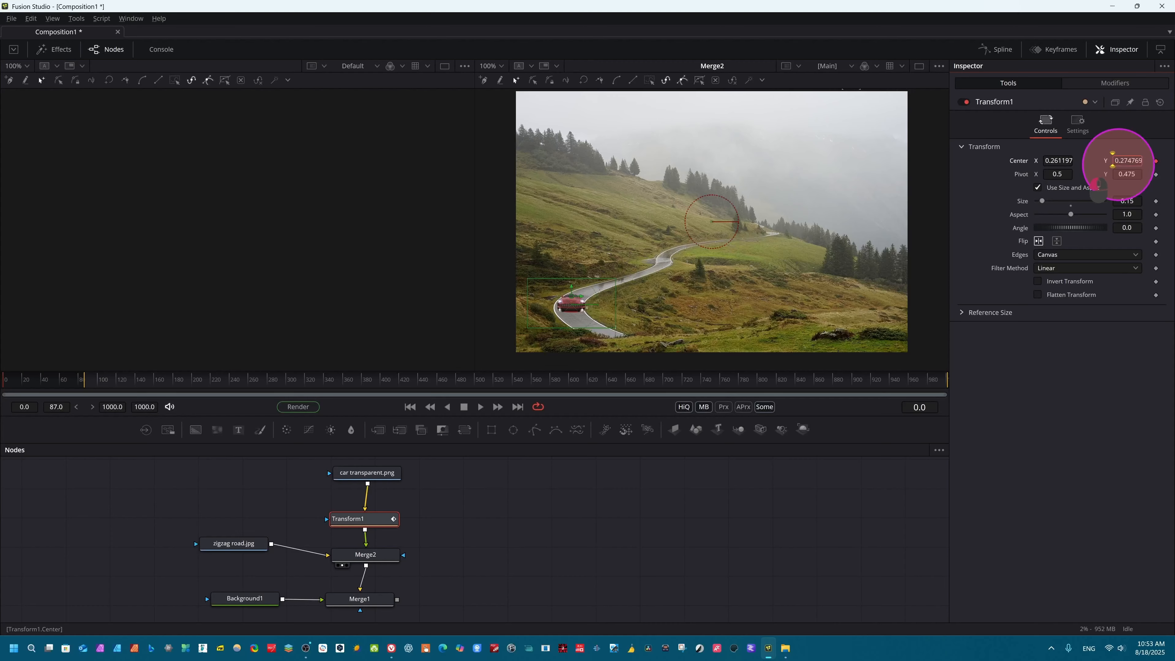
pyautogui.moveTo(1122, 165); pyautogui.dragTo(1096, 180)
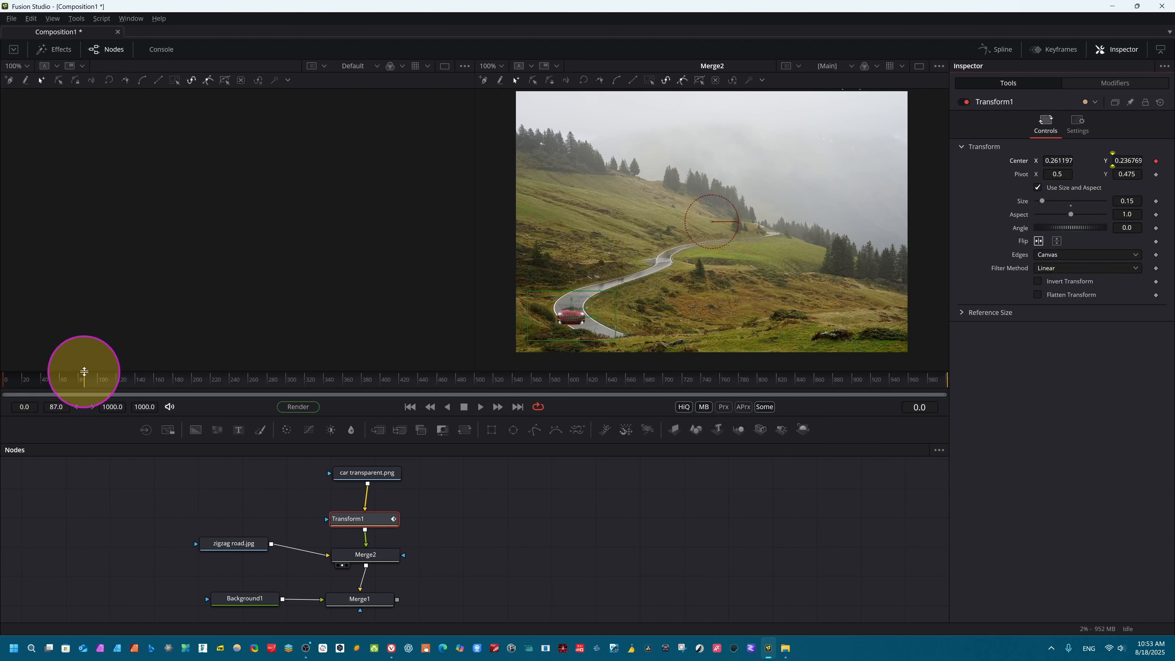
# Step: At frame 181, keyframe Transform1's center at X 0.279198, Y 0.215769 to move the car further down the road
pyautogui.moveTo(86, 381); pyautogui.dragTo(146, 386)
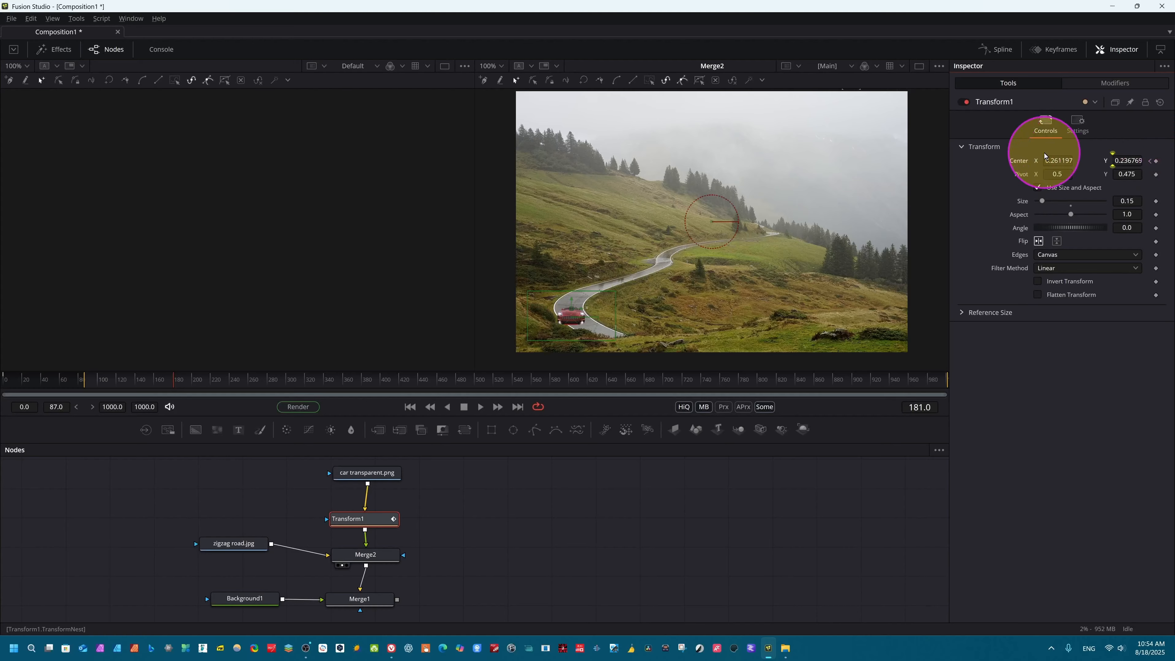
pyautogui.click(1049, 160)
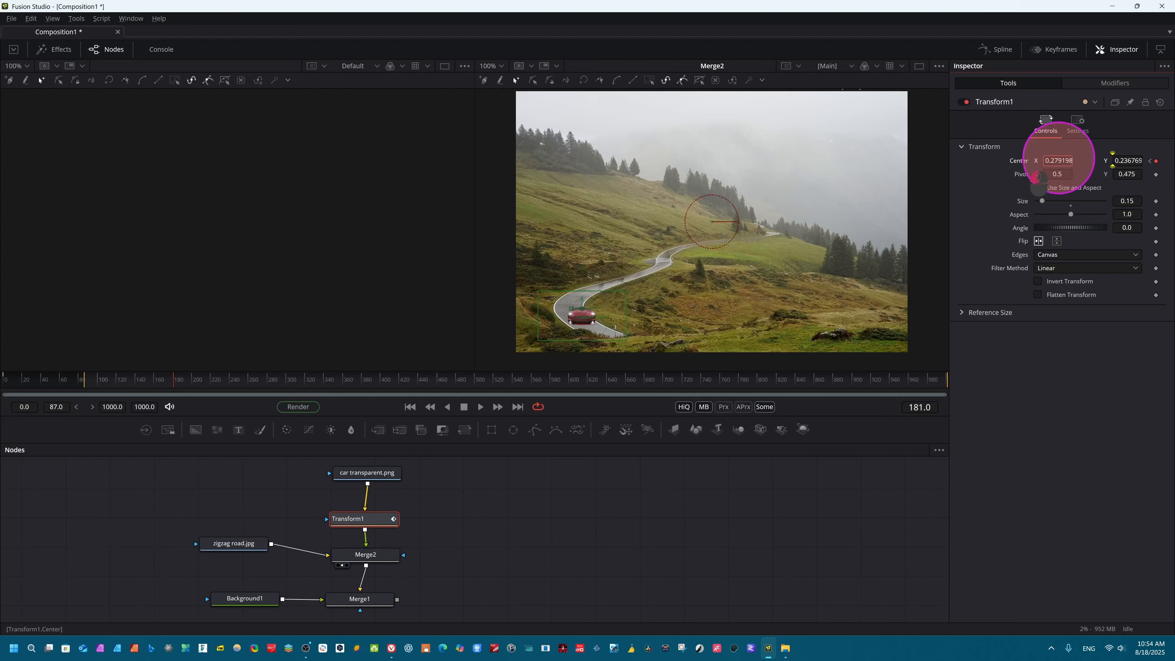
pyautogui.click(1128, 161)
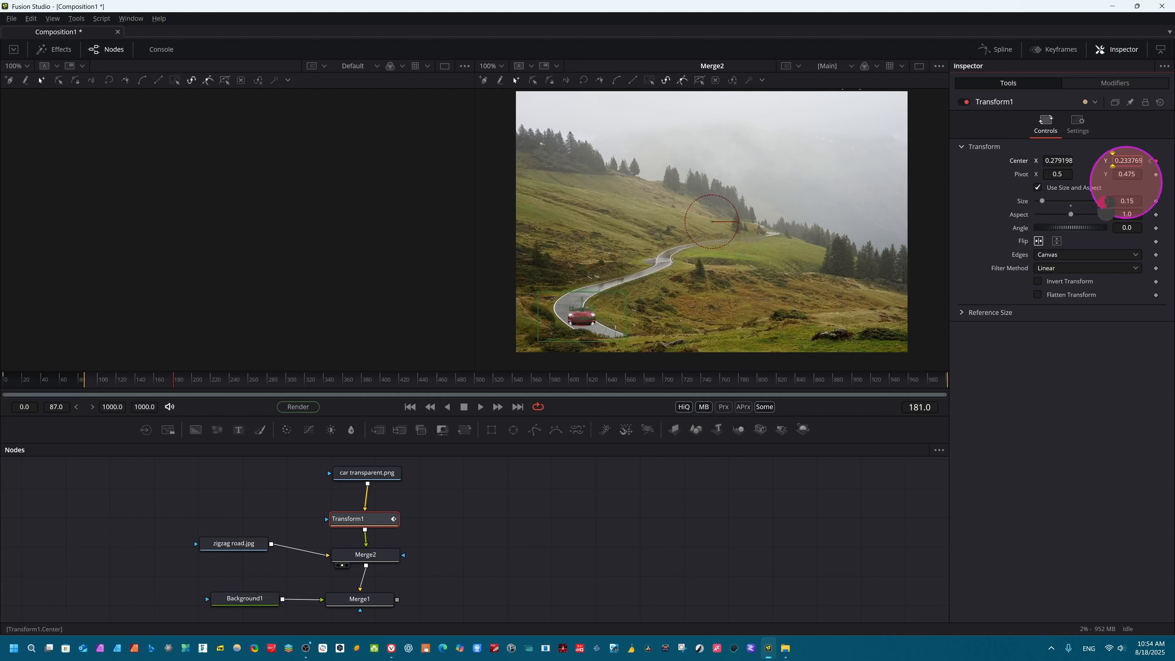
# Step: Keyframe Transform1's pivot at frame 181 with X 0.528 and Y about 0.468, and play the animation
pyautogui.moveTo(1050, 175); pyautogui.dragTo(1056, 179)
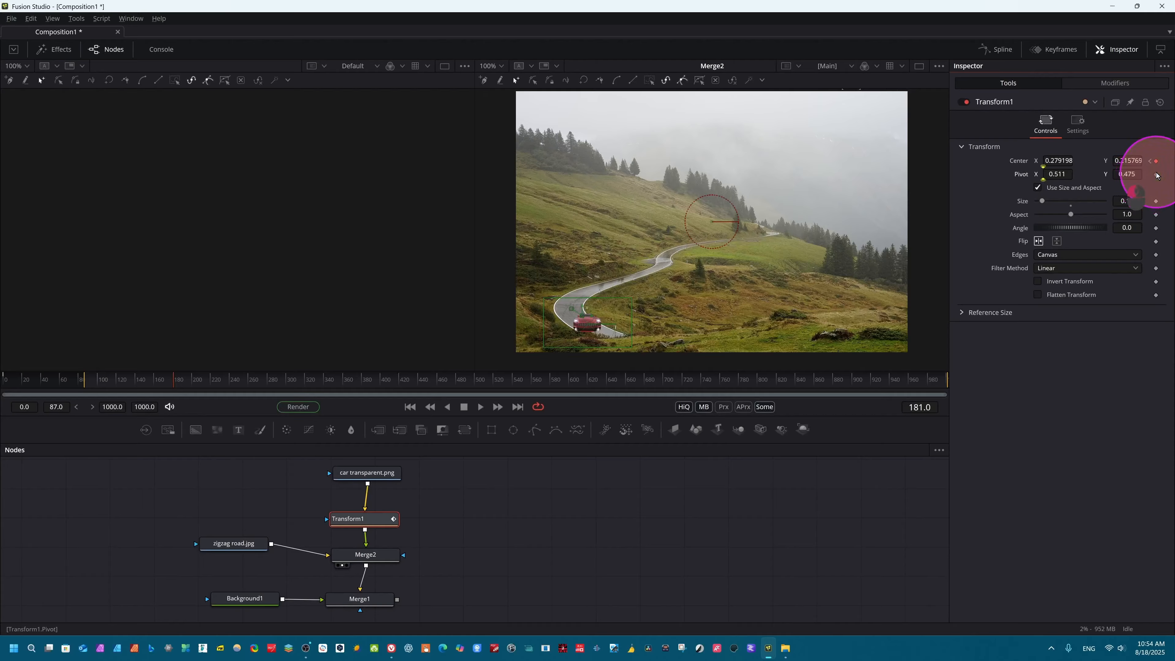
pyautogui.click(1047, 171)
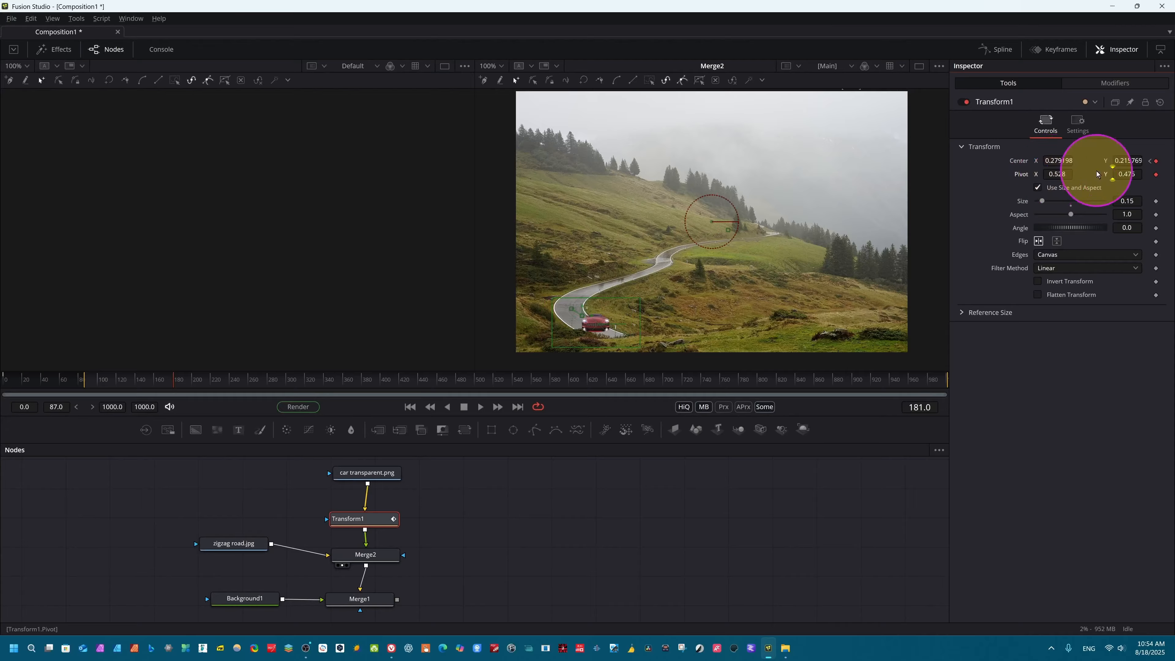
pyautogui.click(1127, 171)
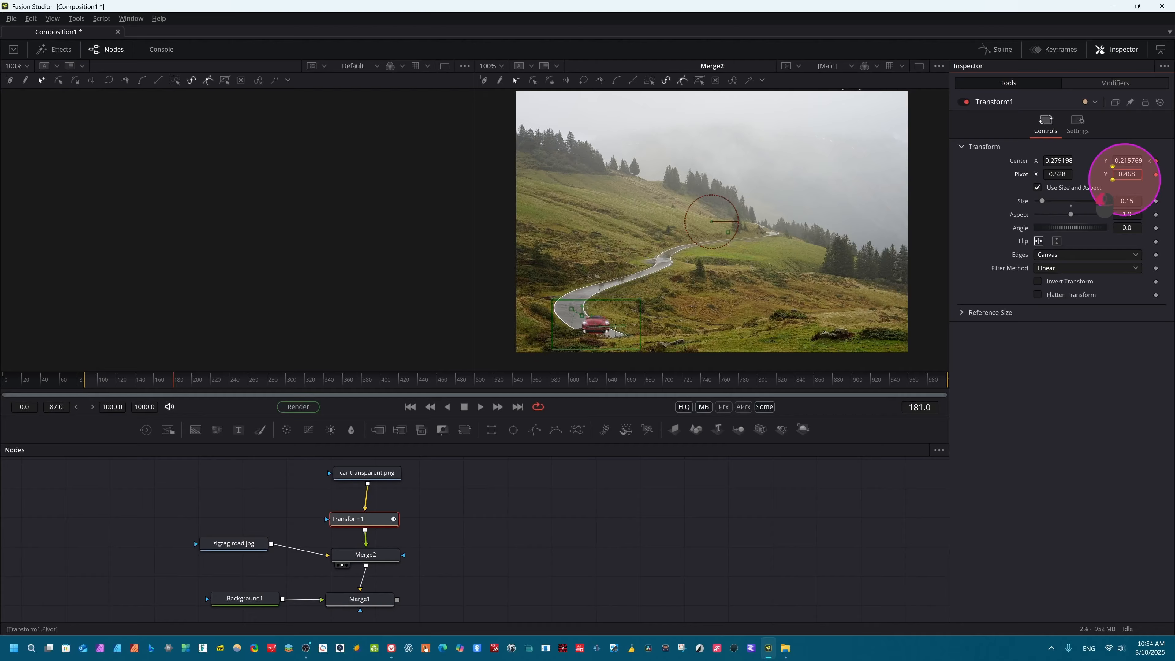
pyautogui.press('space')
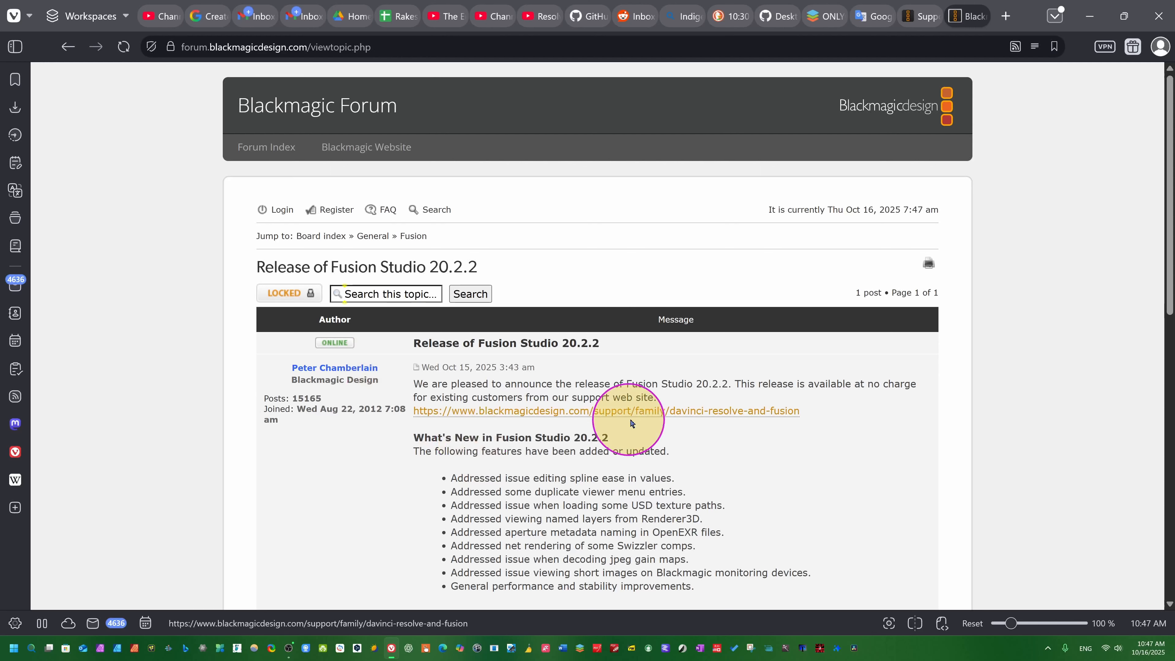
# Step: Read the new features and minimum system requirements in the Blackmagic Forum post on the Fusion Studio 20.2.2 release
pyautogui.scroll(-5, 601, 416)
pyautogui.scroll(5, 551, 408)
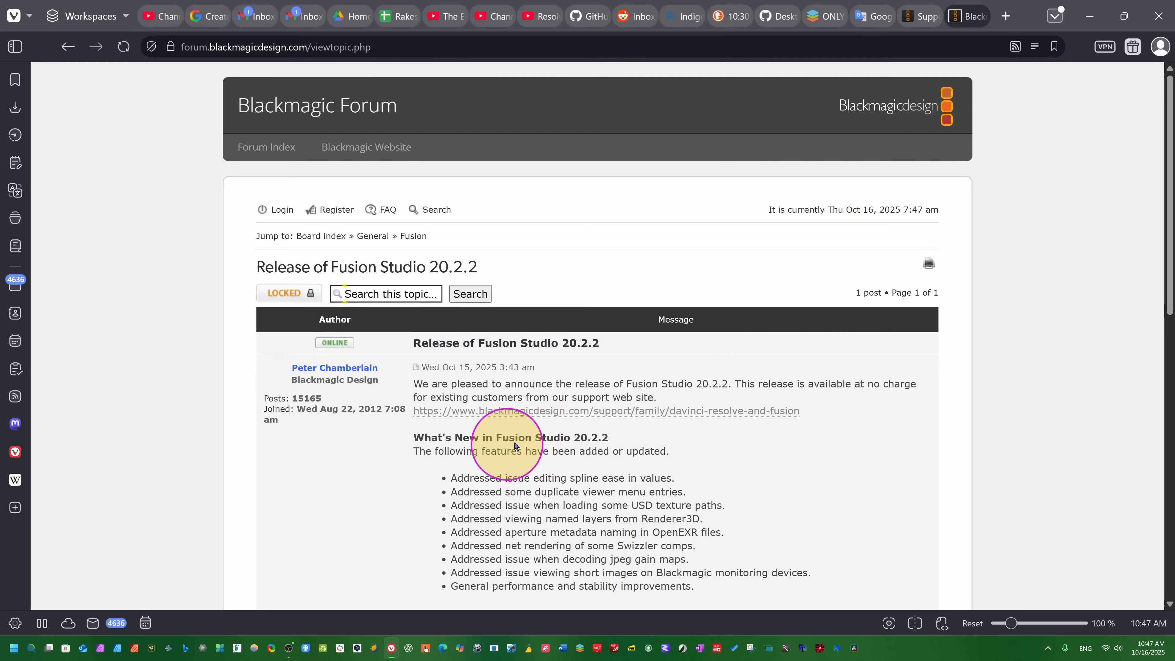
pyautogui.scroll(-5, 532, 481)
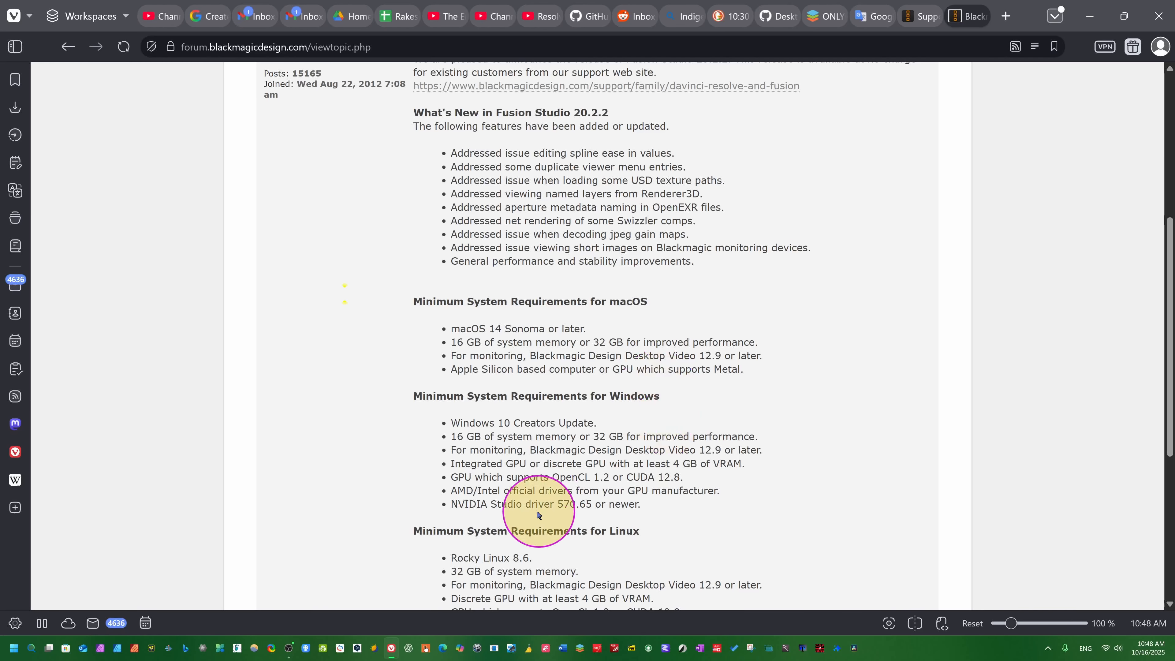
pyautogui.scroll(5, 509, 463)
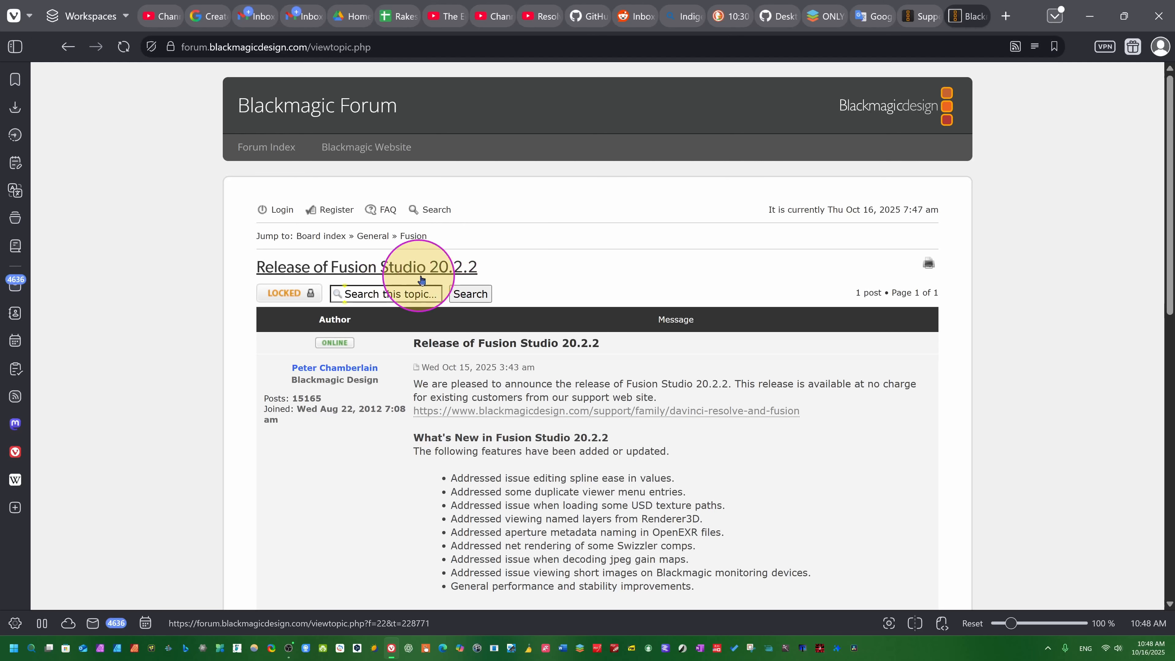